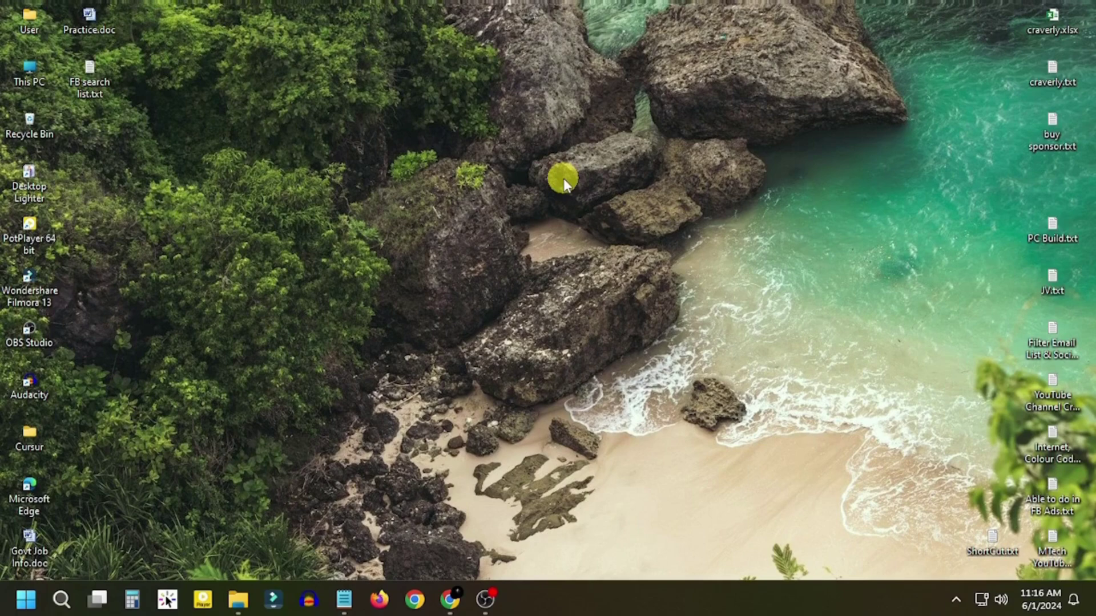
Open pixelcut.ai in Chrome and go to its Image Upscaler tool.
left_click(451, 598)
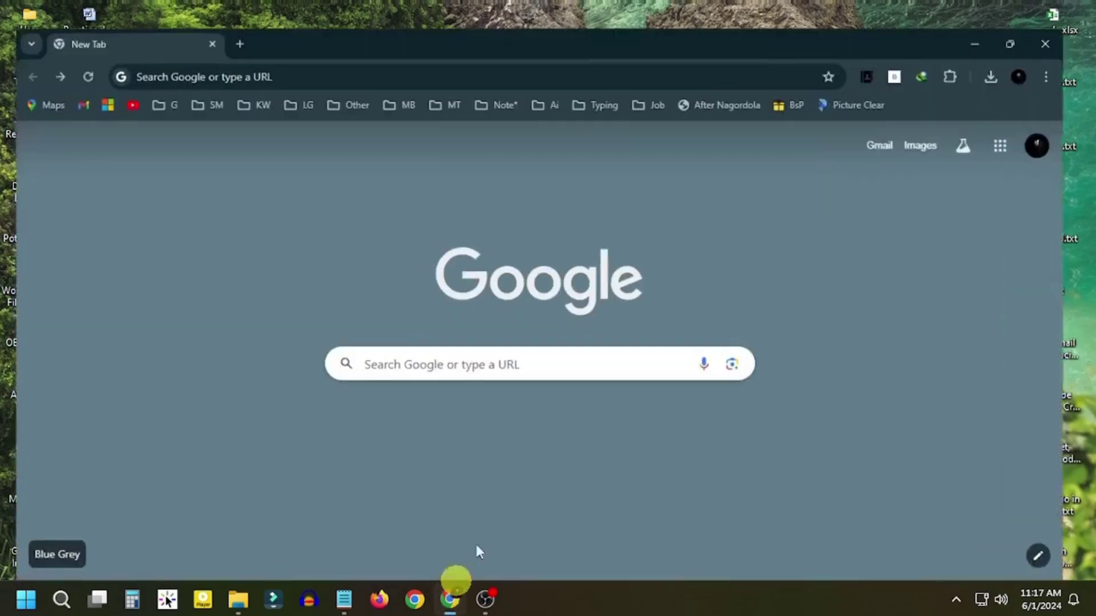
left_click(237, 57)
type("pixelcut.ai")
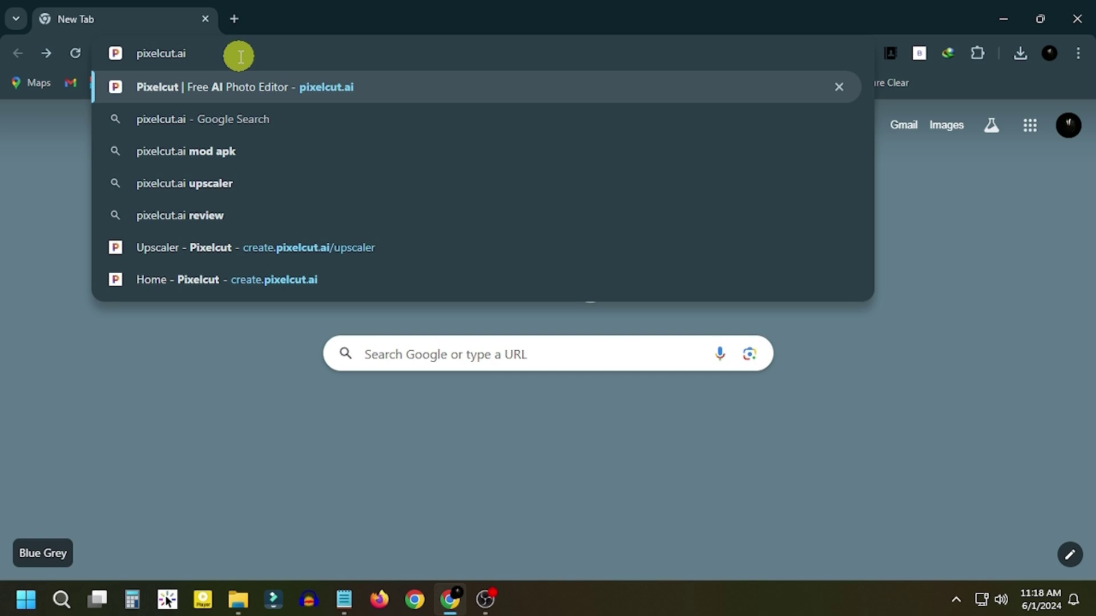
key("Return")
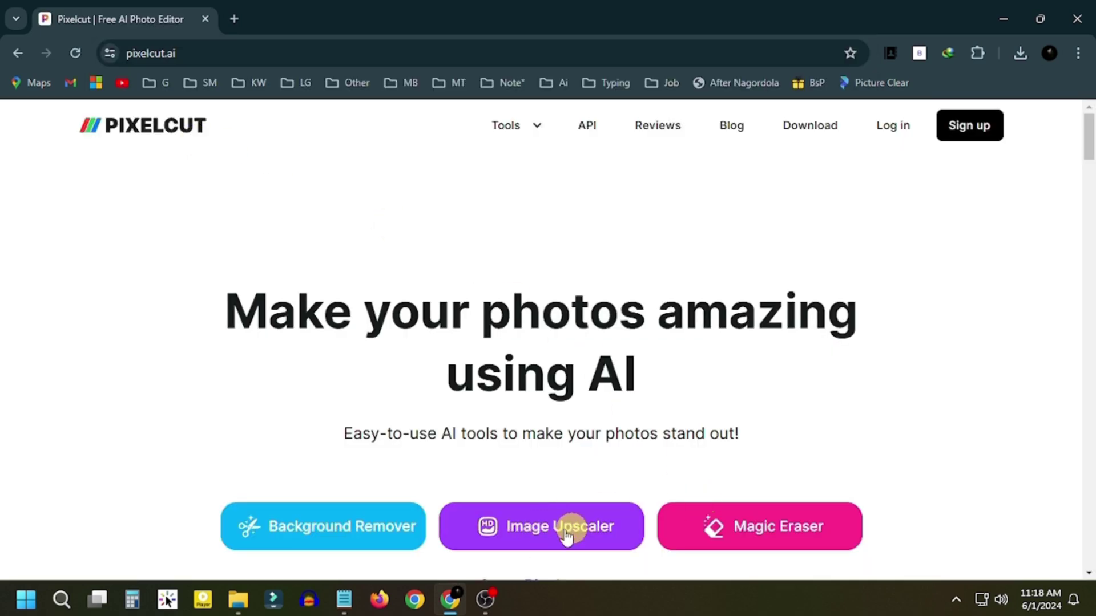
left_click(511, 127)
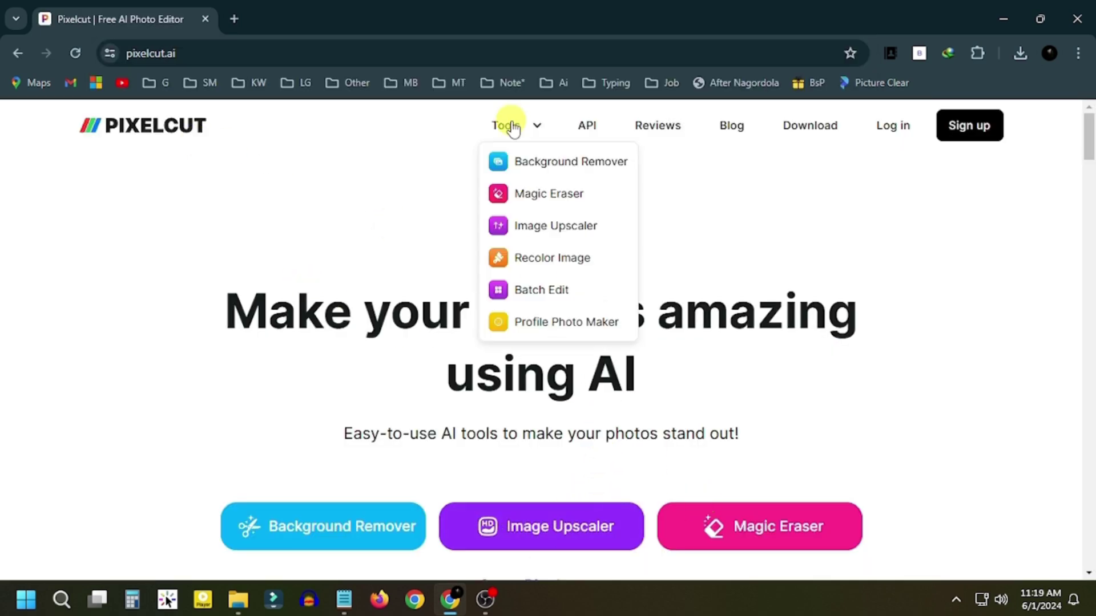
left_click(562, 228)
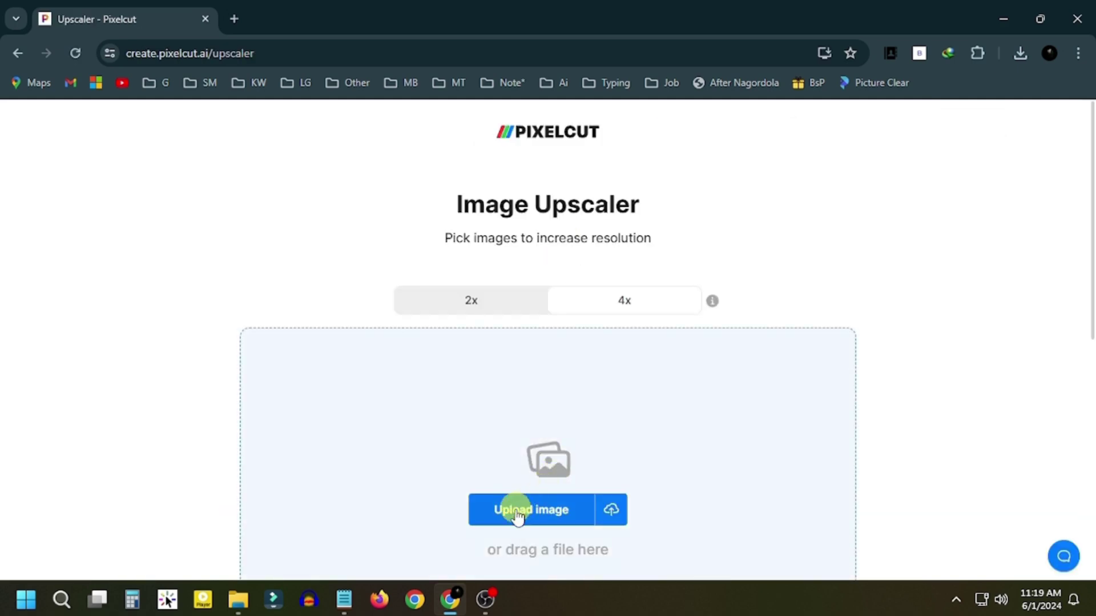
Upload download.jpg from the Downloads folder to the upscaler and compare the before and after versions of the tiger image.
left_click(544, 520)
left_click(199, 159)
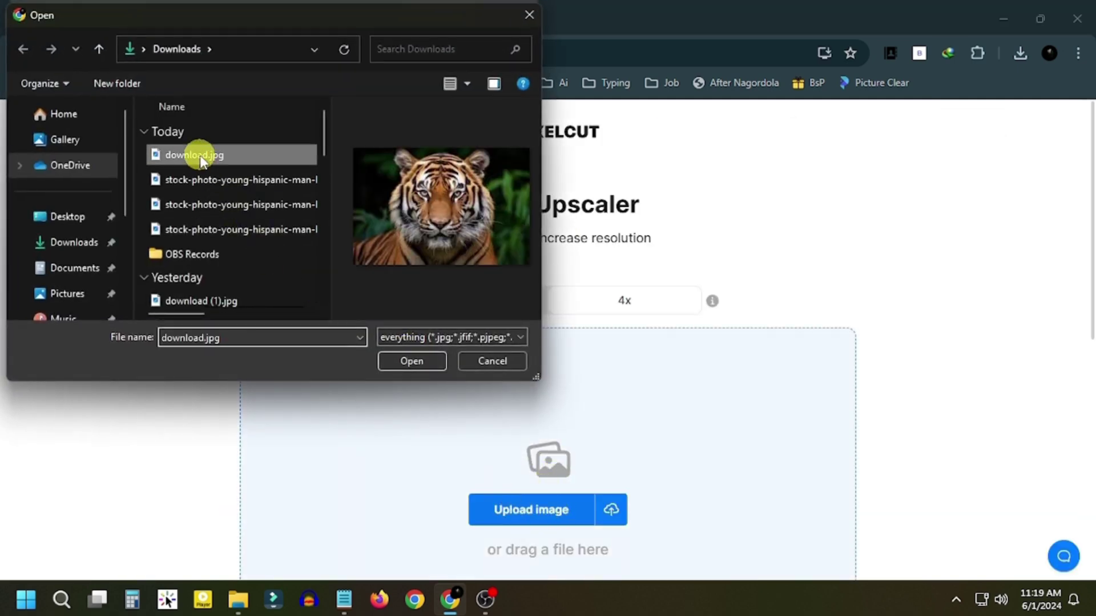
left_click(427, 363)
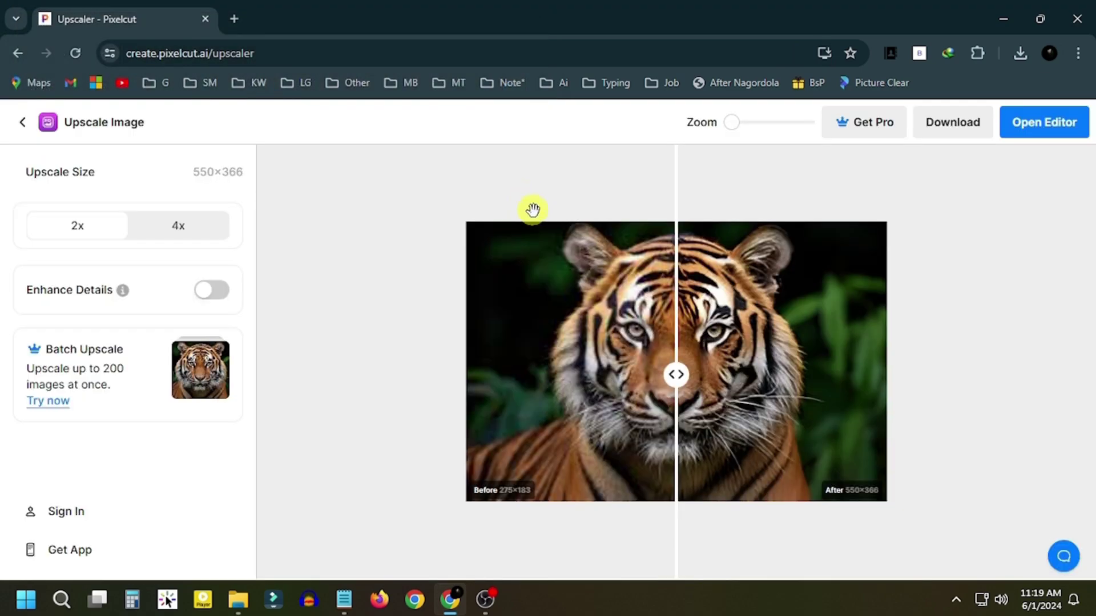
left_click_drag(672, 366, 578, 432)
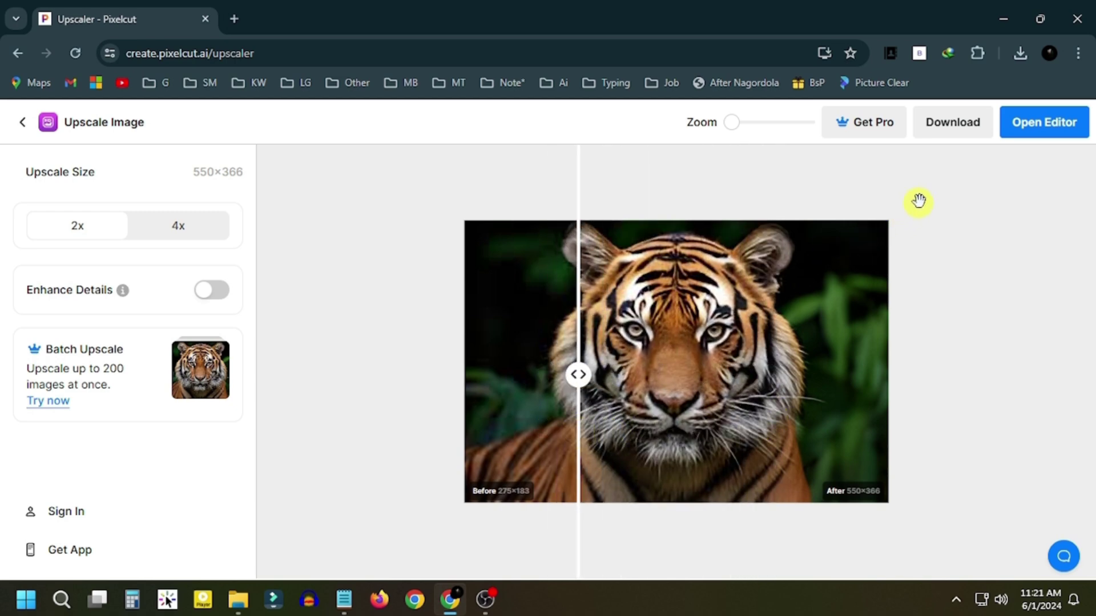
Download the upscaled tiger image and open the downloaded file to inspect its detail.
left_click(958, 131)
left_click(902, 124)
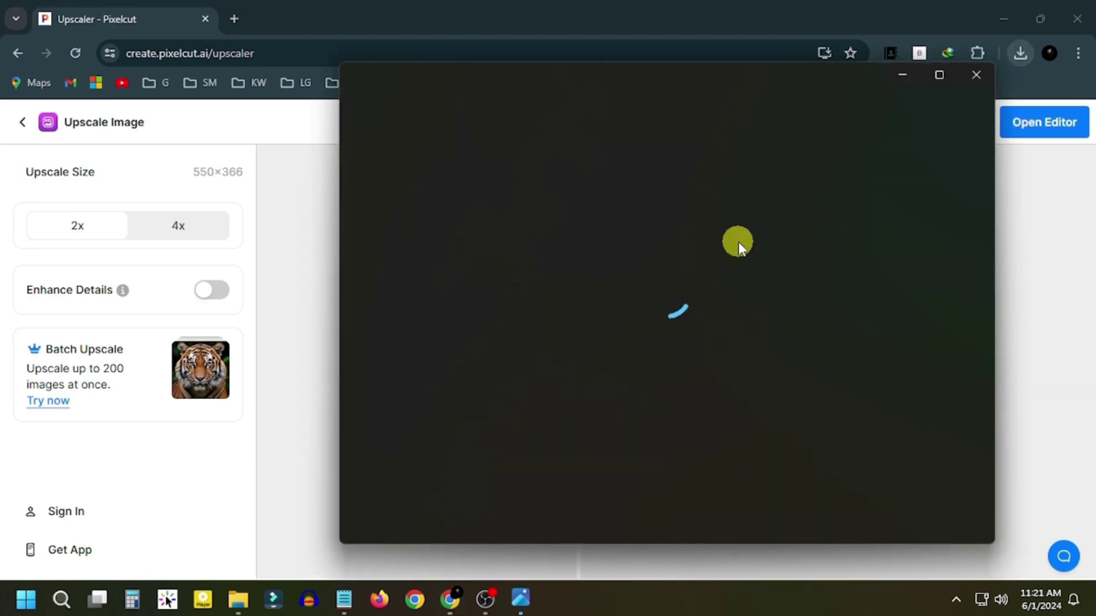
scroll(725, 237, "up", 2)
scroll(731, 238, "down", 2)
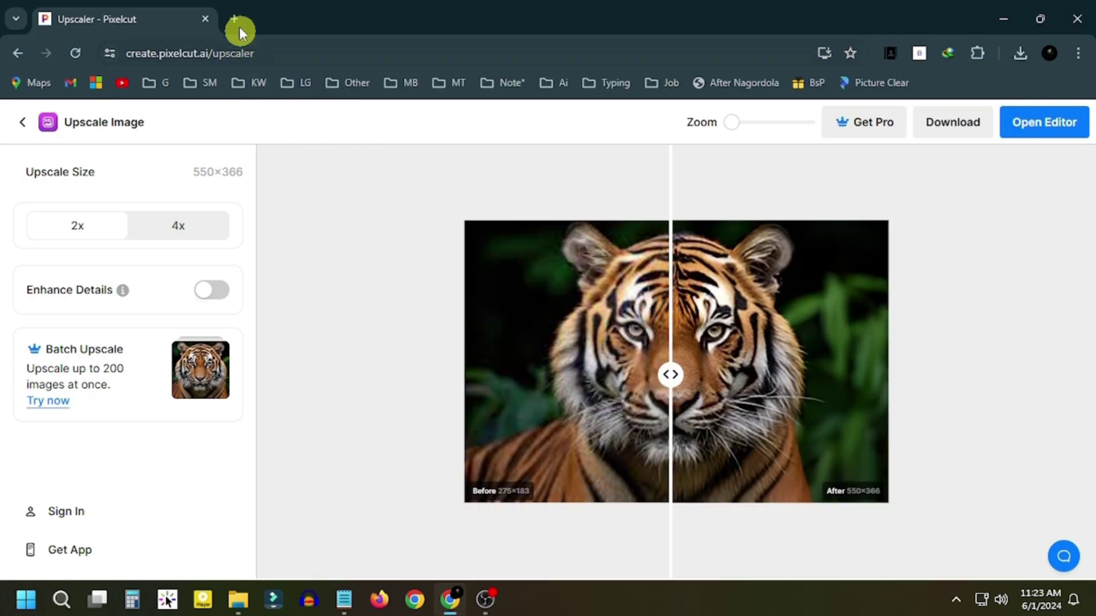
Open avaide.com in a new browser tab and go to its Image Upscaler tool.
left_click(236, 19)
type("avaide.com")
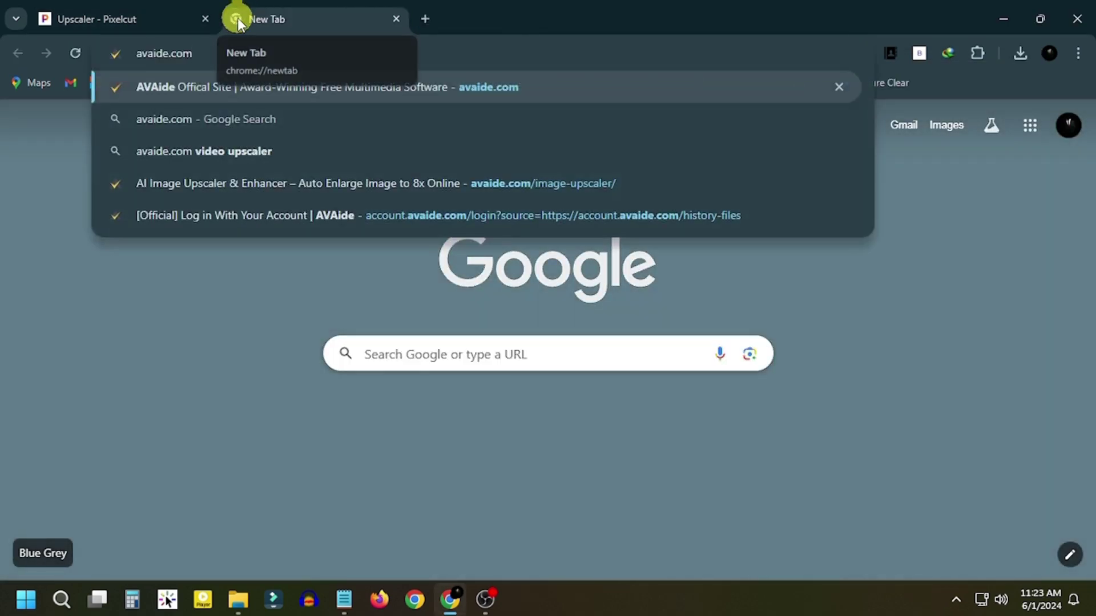
key("Return")
mouse_move(599, 128)
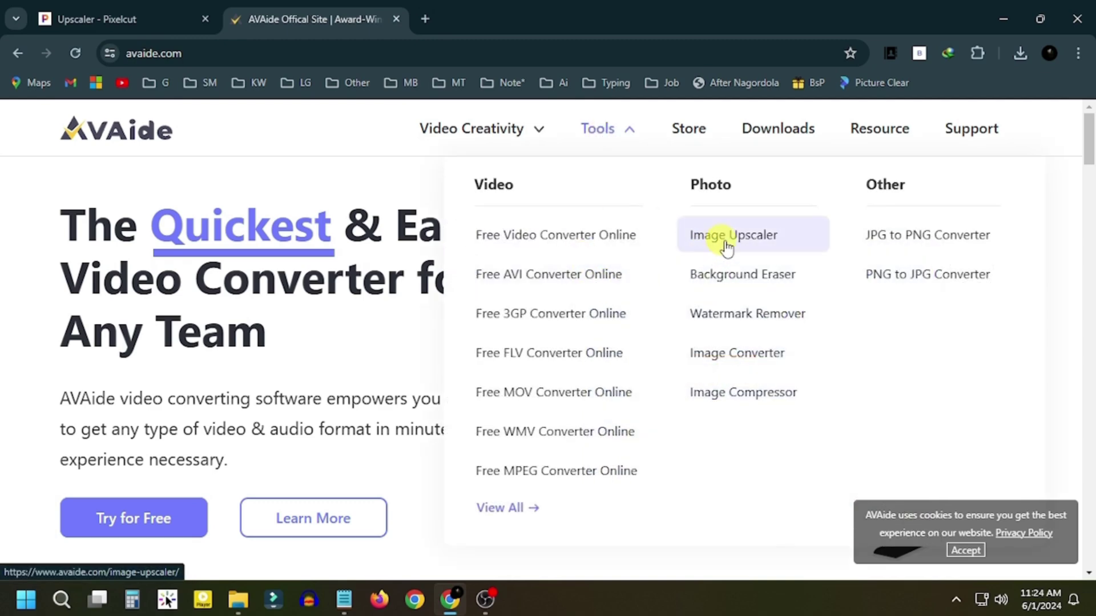
left_click(765, 242)
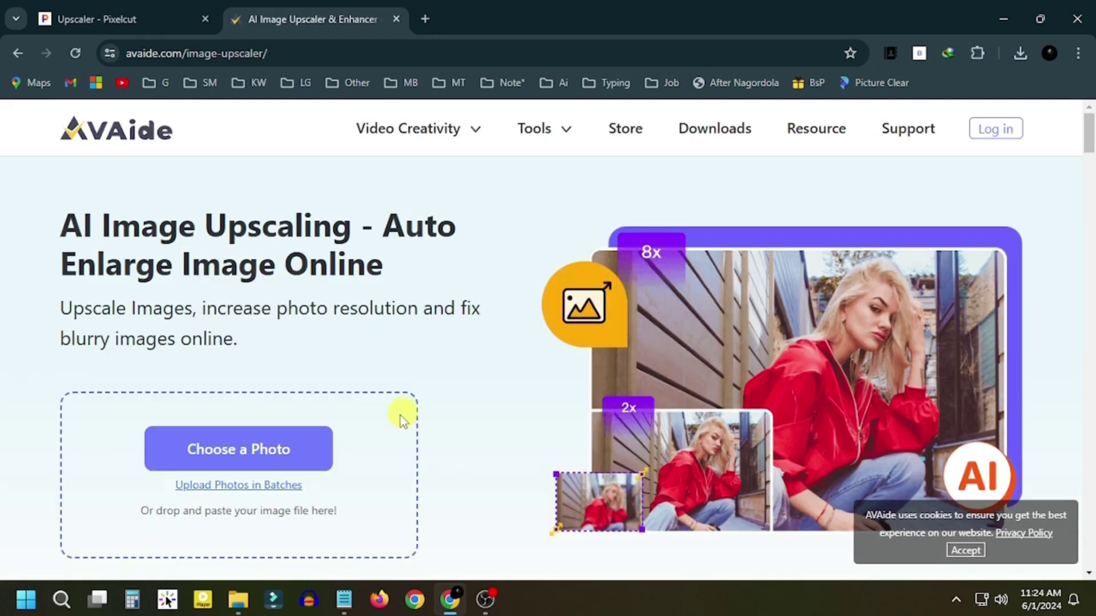
Upload download.jpg from the Downloads folder to AVAide and set the magnification to 4x (HD).
left_click(269, 454)
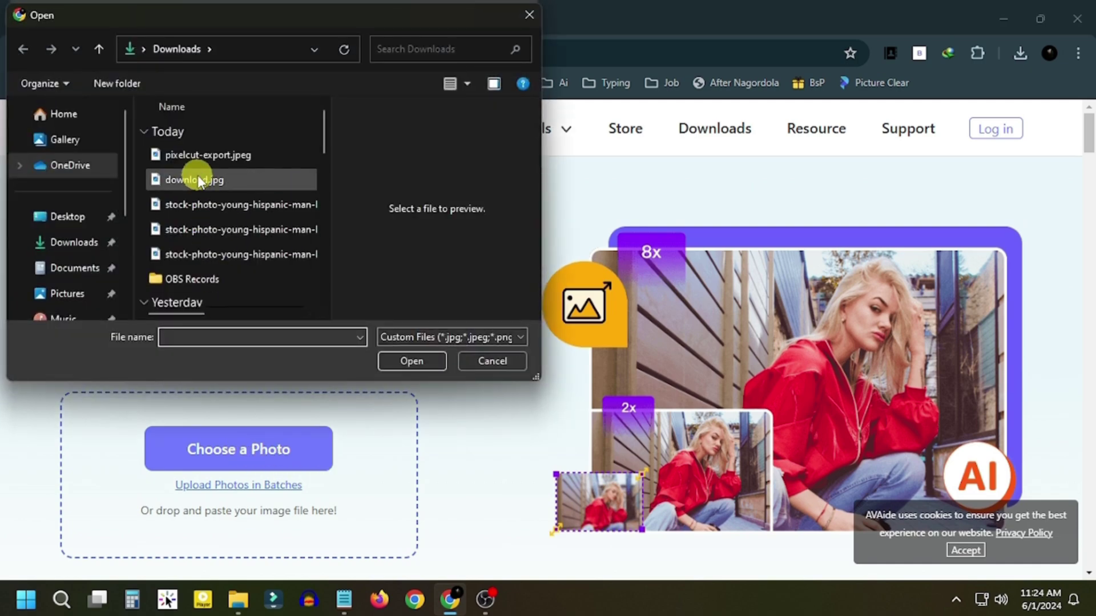
left_click(197, 179)
left_click(407, 359)
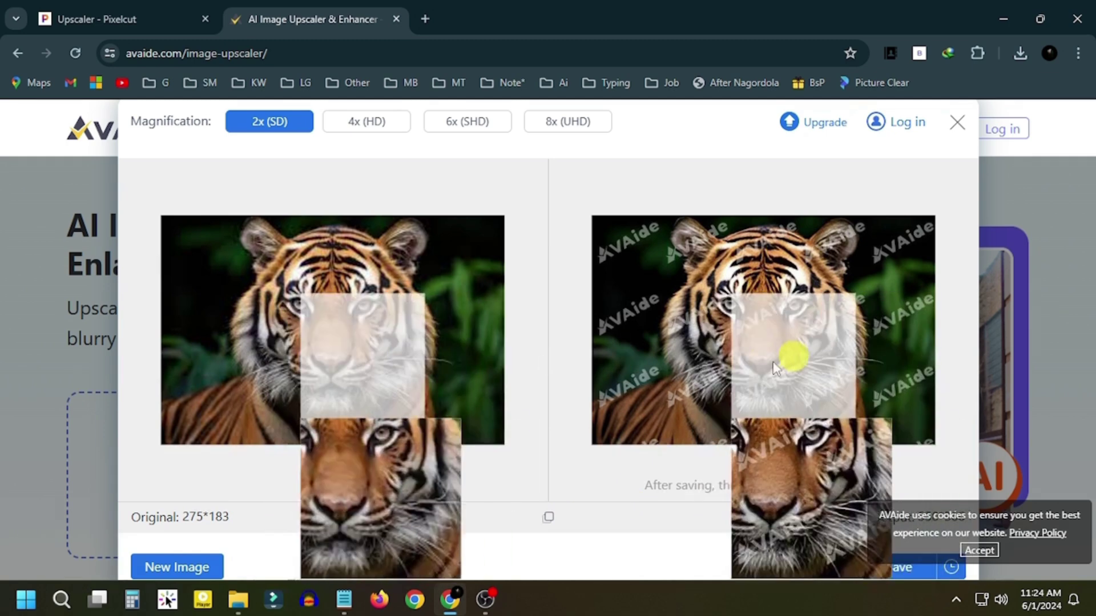
left_click(366, 121)
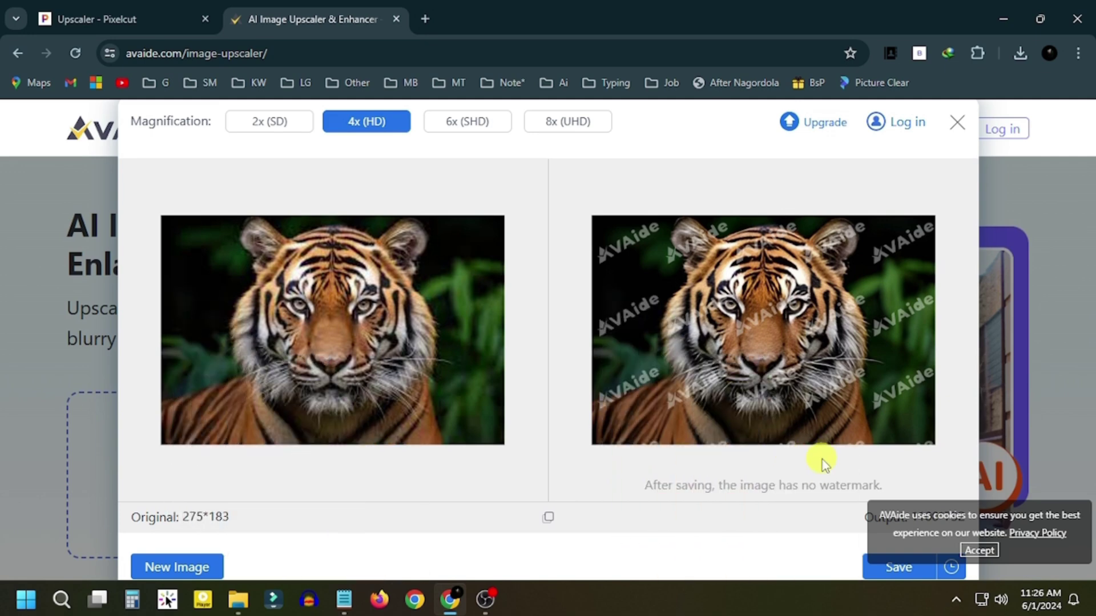
Save the upscaled image, open the saved file to inspect its detail up close, and close the viewer.
left_click(923, 579)
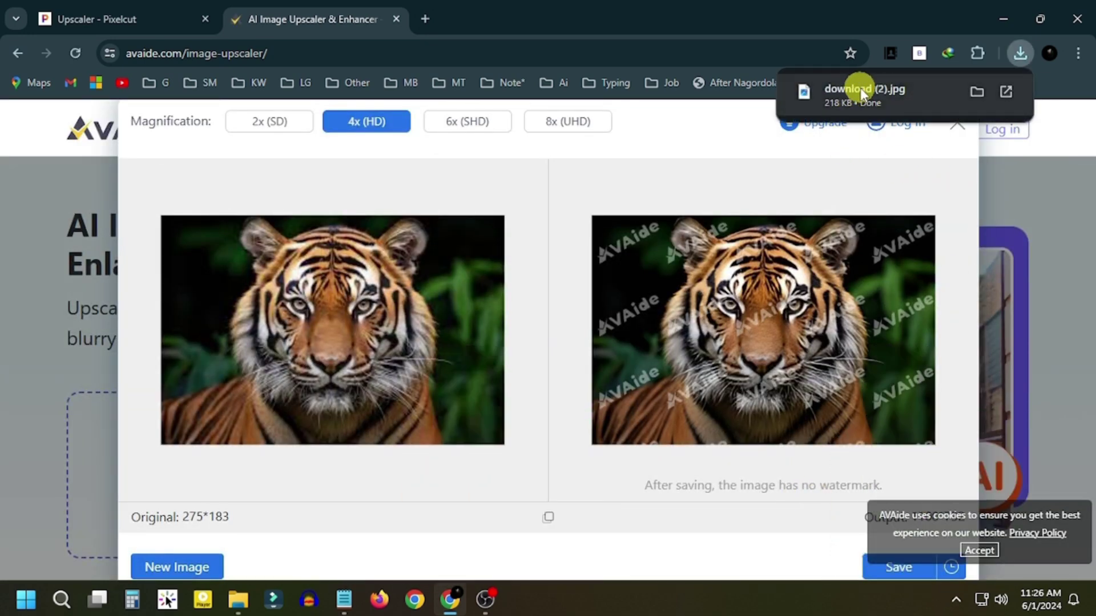
left_click(861, 88)
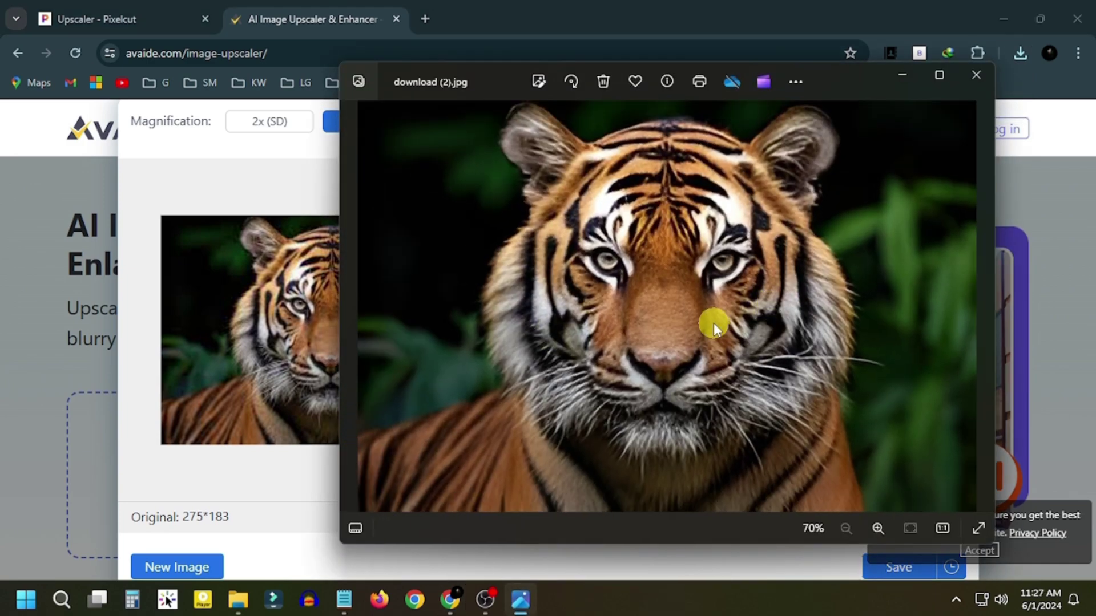
scroll(680, 254, "up", 3)
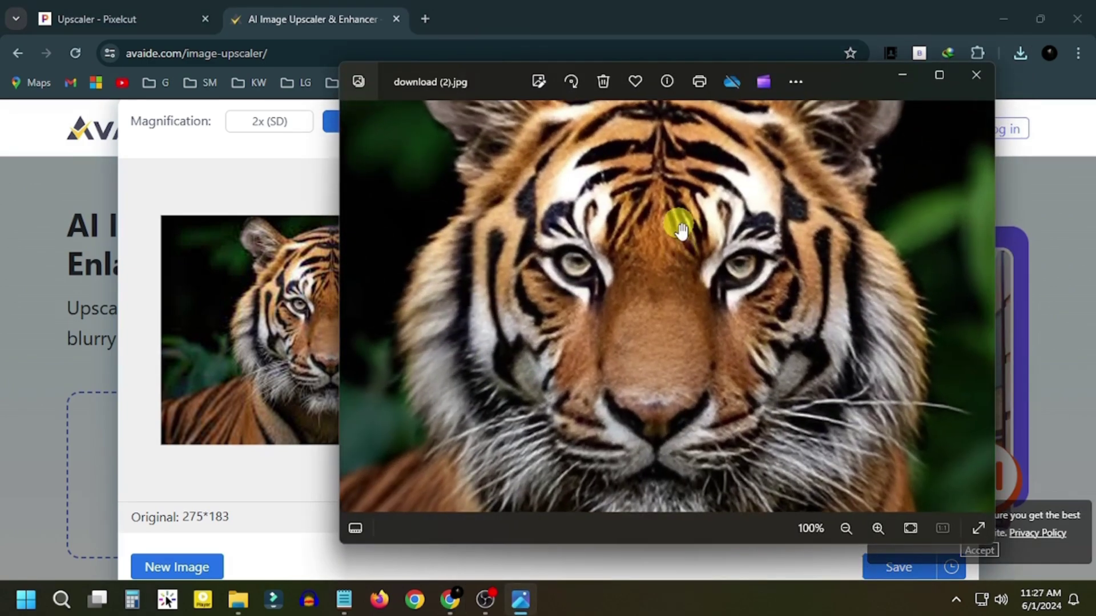
scroll(679, 251, "down", 2)
scroll(680, 230, "down", 1)
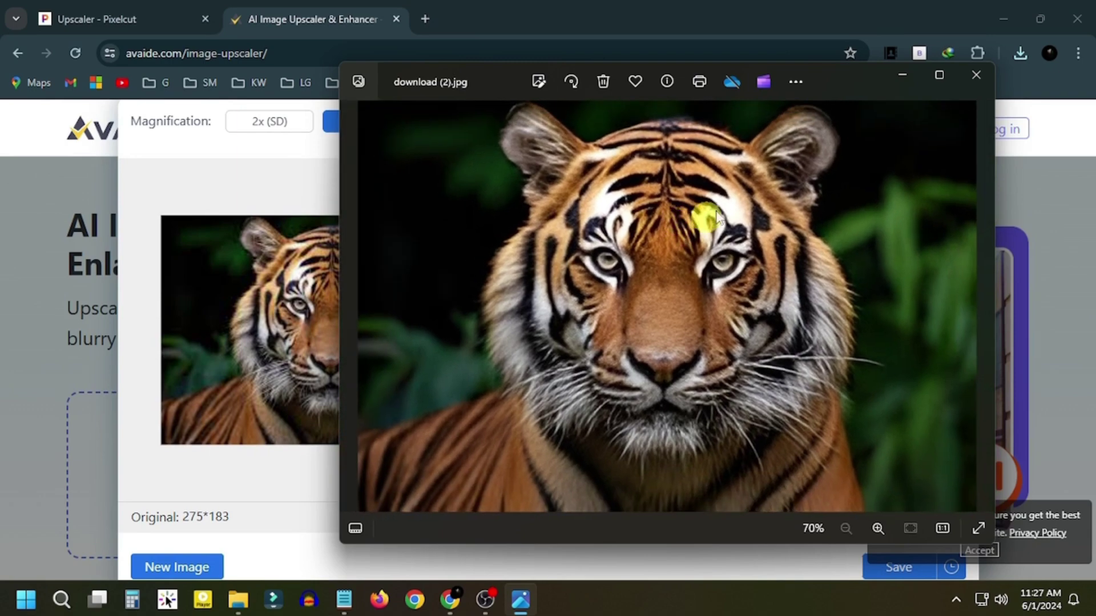
key("alt+F4")
Open leonardo.ai in a new browser tab and get started to reach the login page.
left_click(422, 17)
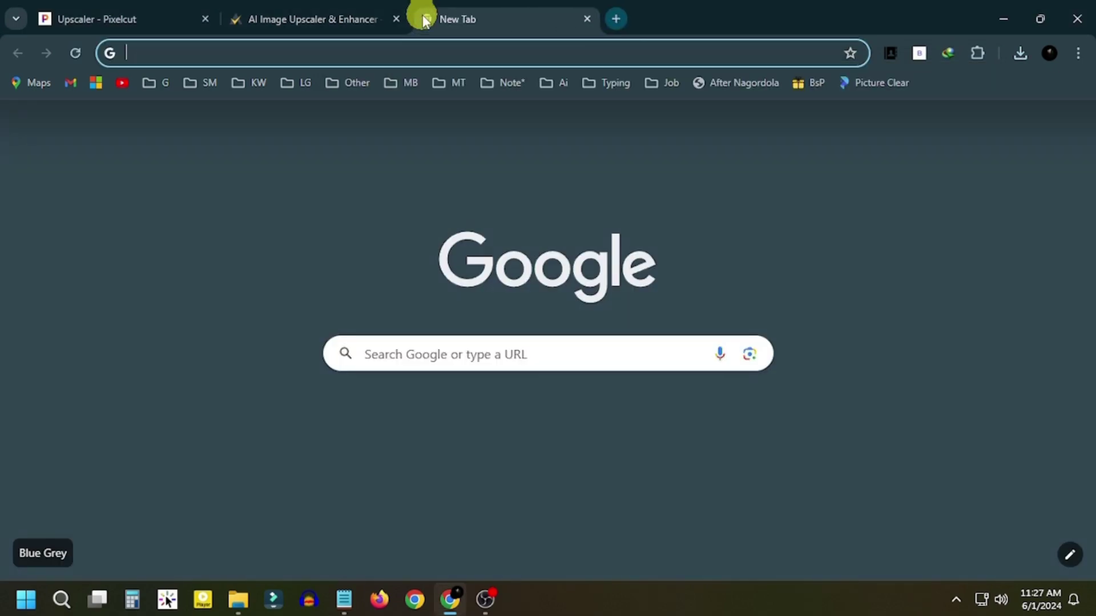
type("leonardo.ai")
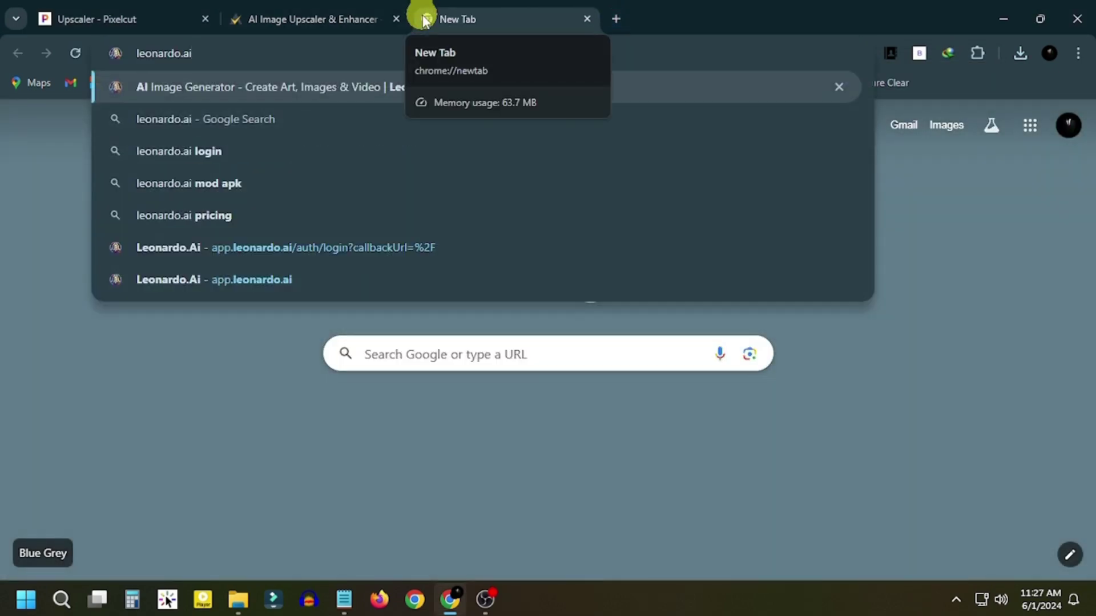
key("Return")
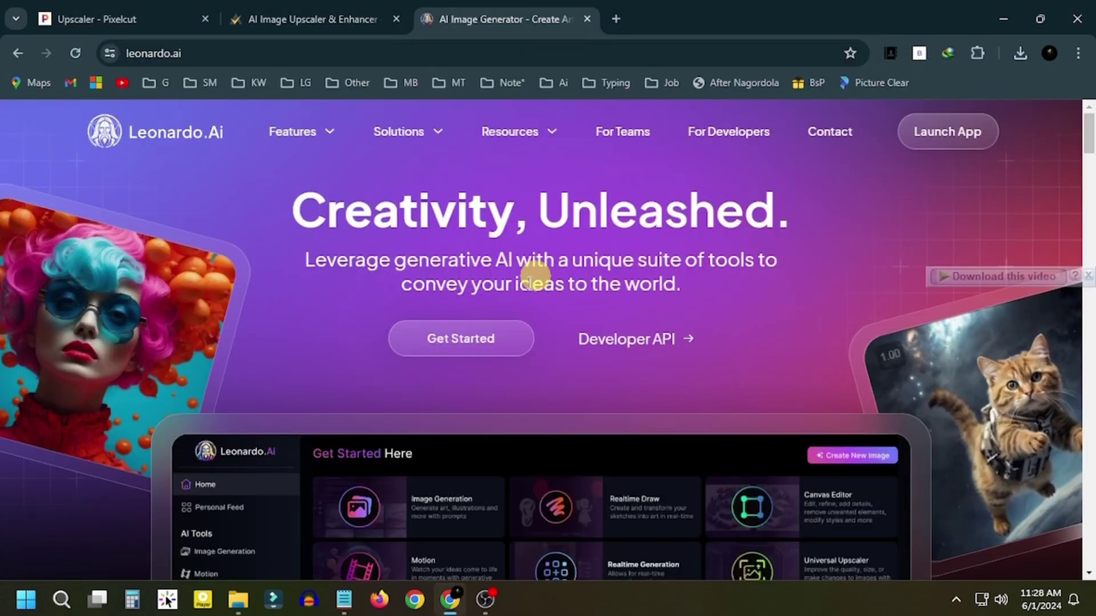
left_click(471, 340)
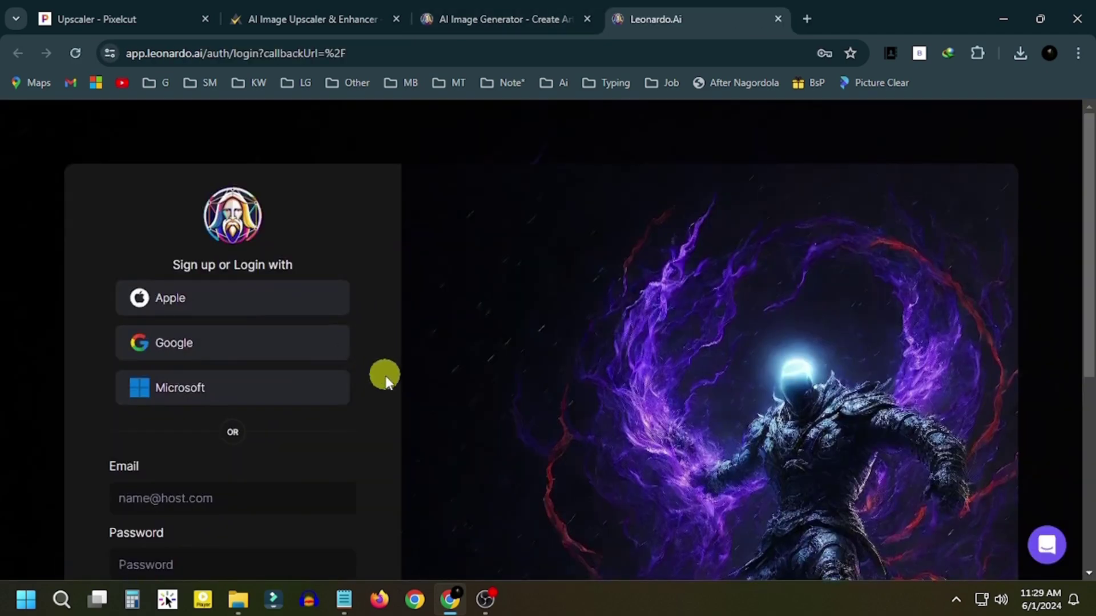
Fill in the email and password fields with the saved account credentials and sign in to Leonardo.Ai.
scroll(384, 377, "down", 2)
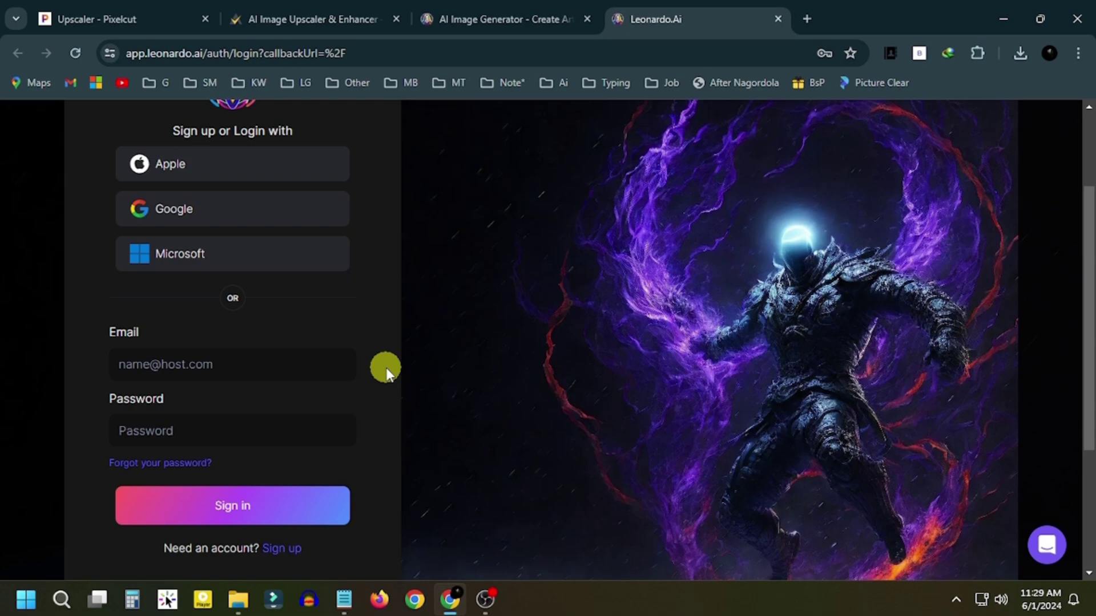
left_click(310, 428)
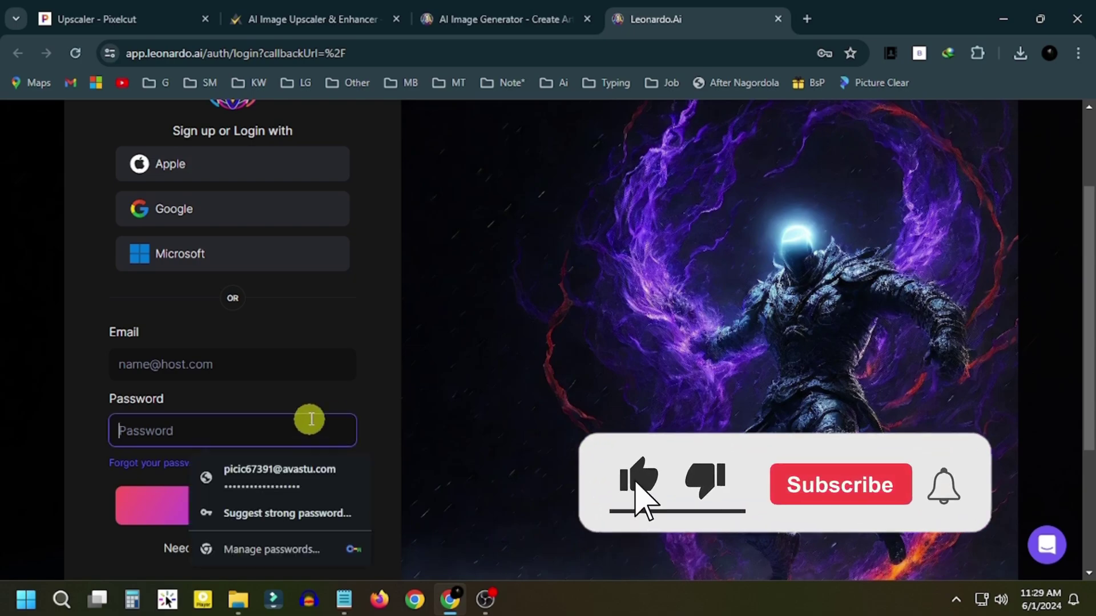
left_click(288, 480)
left_click(225, 507)
Look over the Leonardo.Ai home page and open the Universal Upscaler tool.
scroll(485, 392, "down", 6)
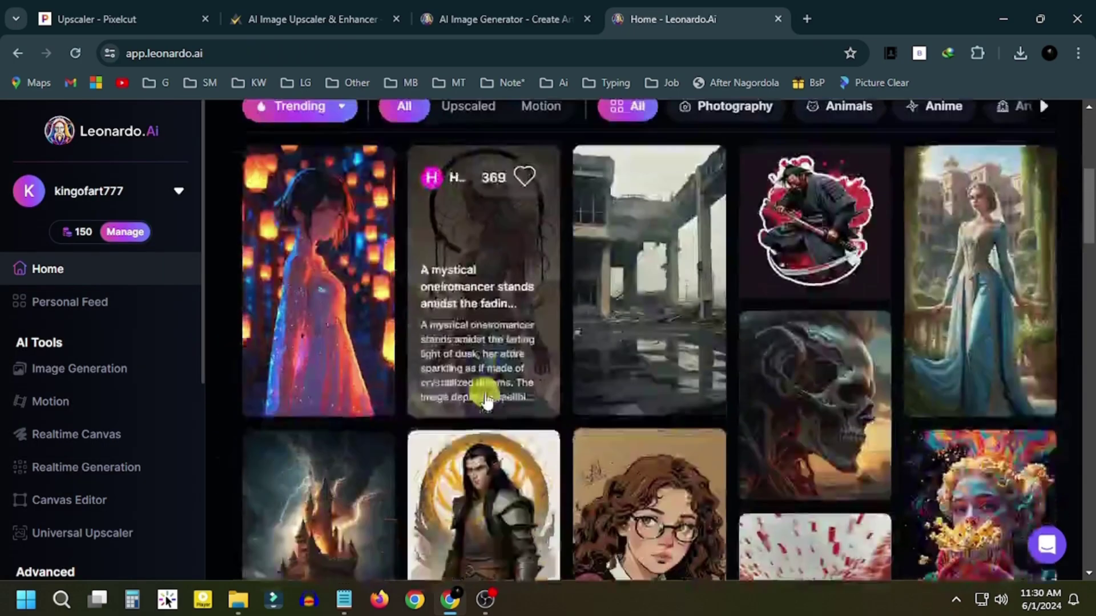
scroll(484, 392, "down", 3)
scroll(485, 393, "up", 10)
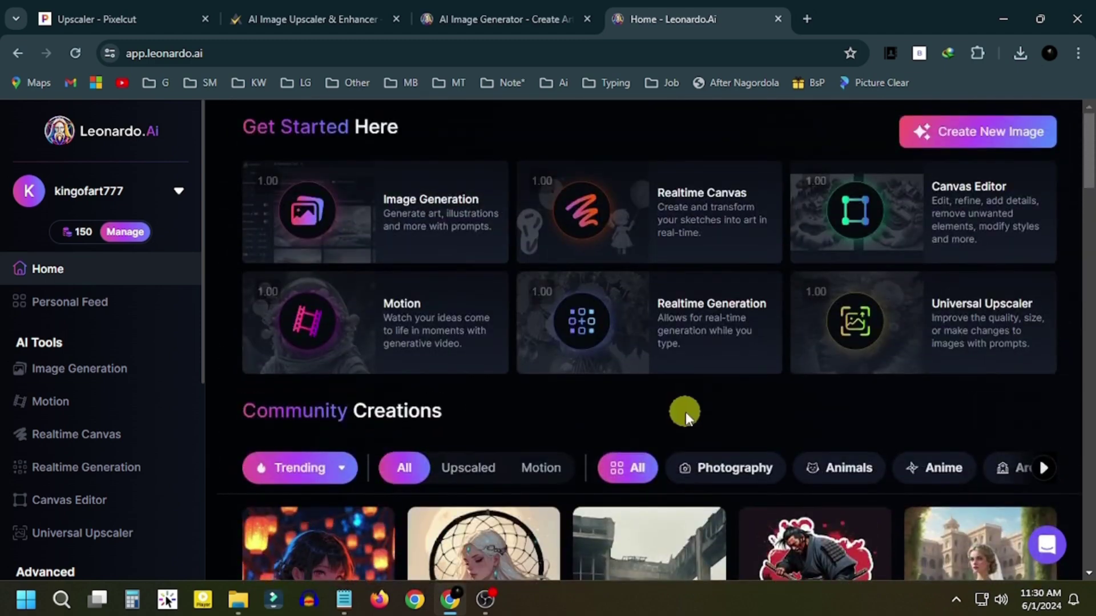
mouse_move(966, 330)
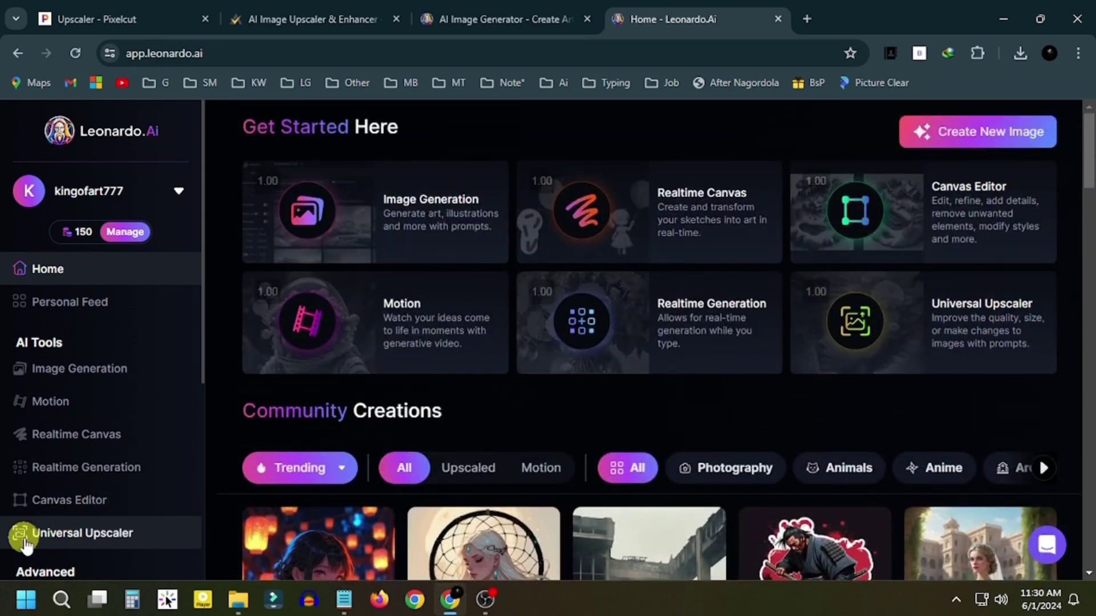
left_click(116, 533)
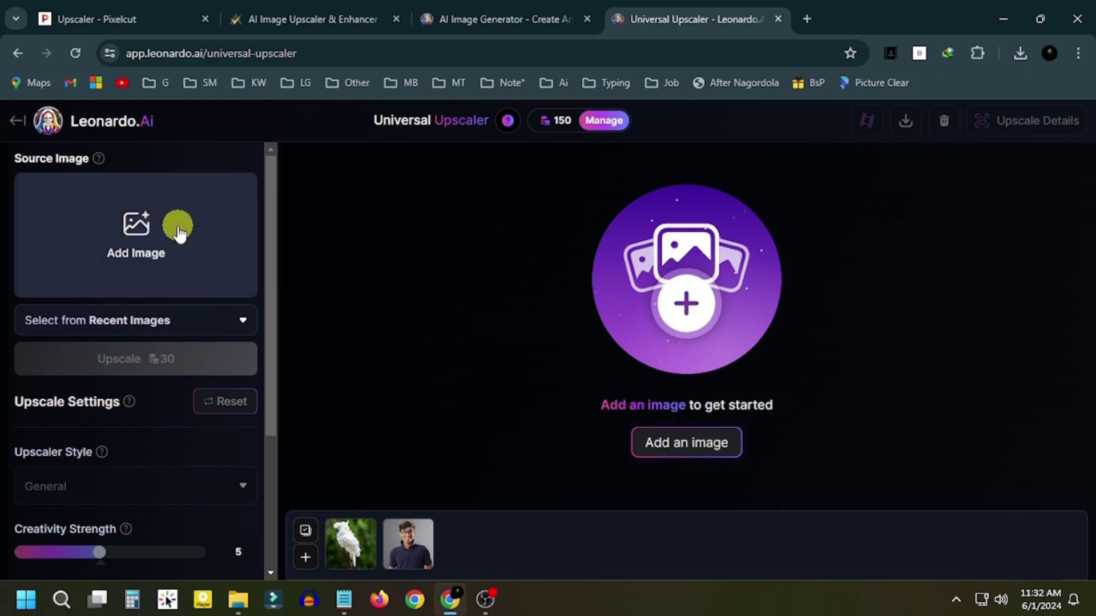
Add download.jpg from the Downloads folder as the source image and review the upscale settings.
left_click(159, 235)
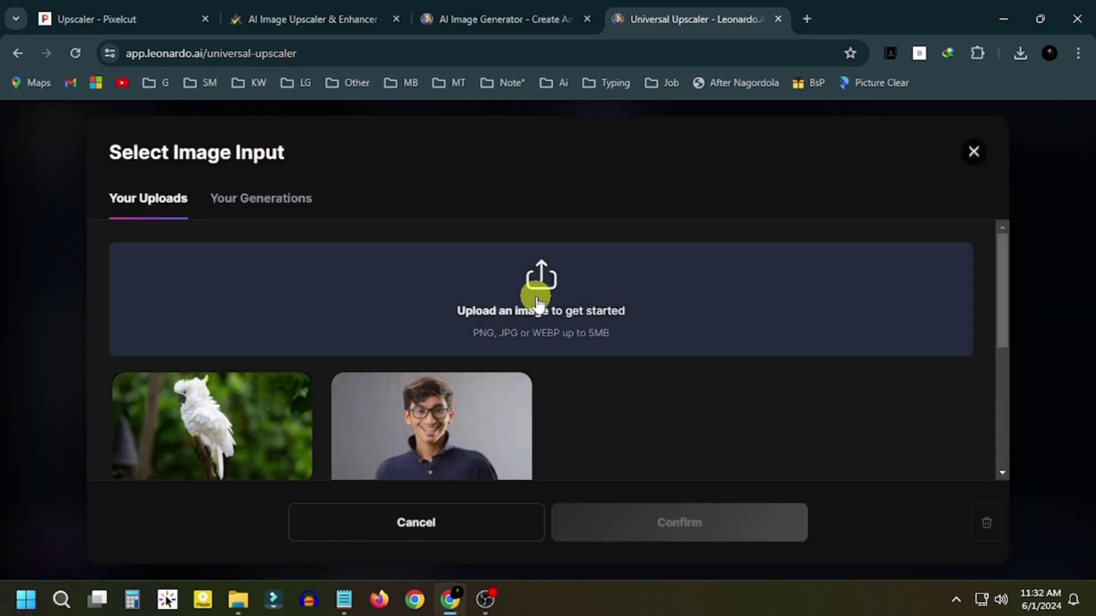
left_click(542, 303)
left_click(196, 206)
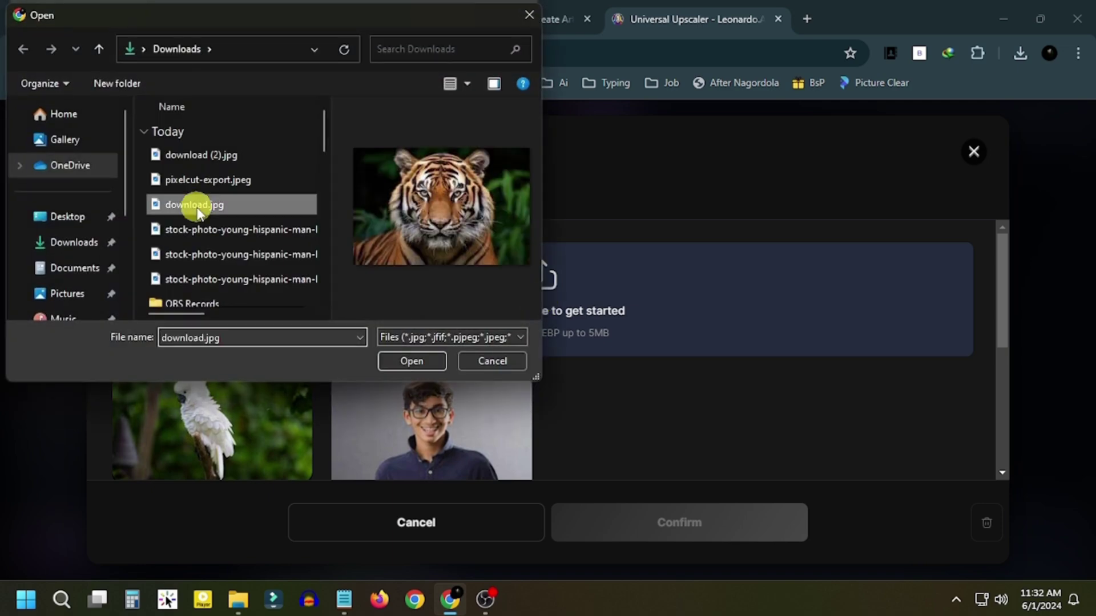
left_click(403, 361)
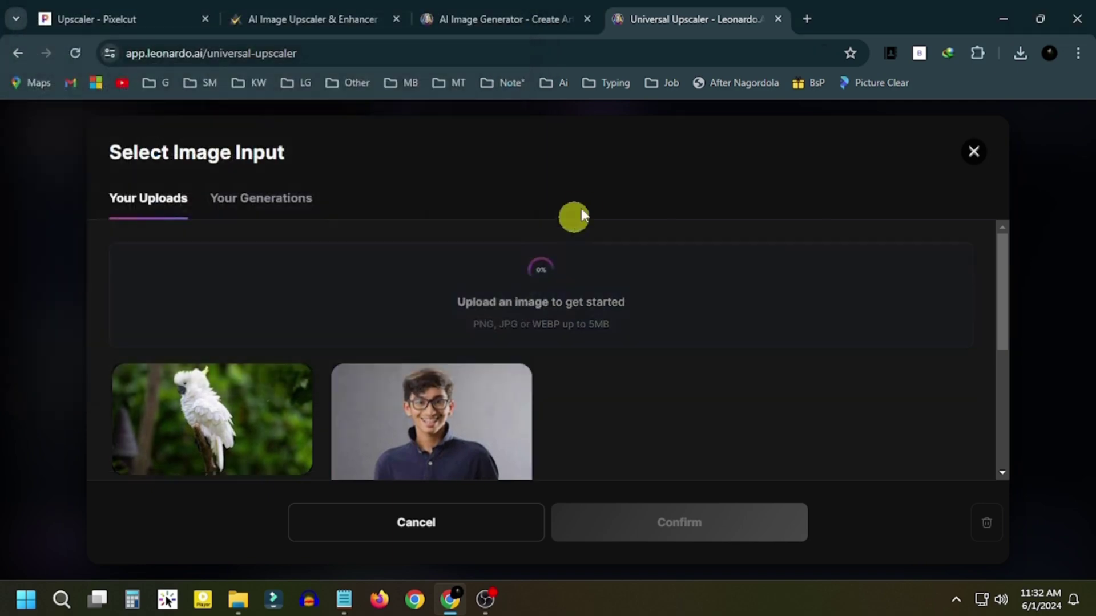
scroll(101, 363, "down", 4)
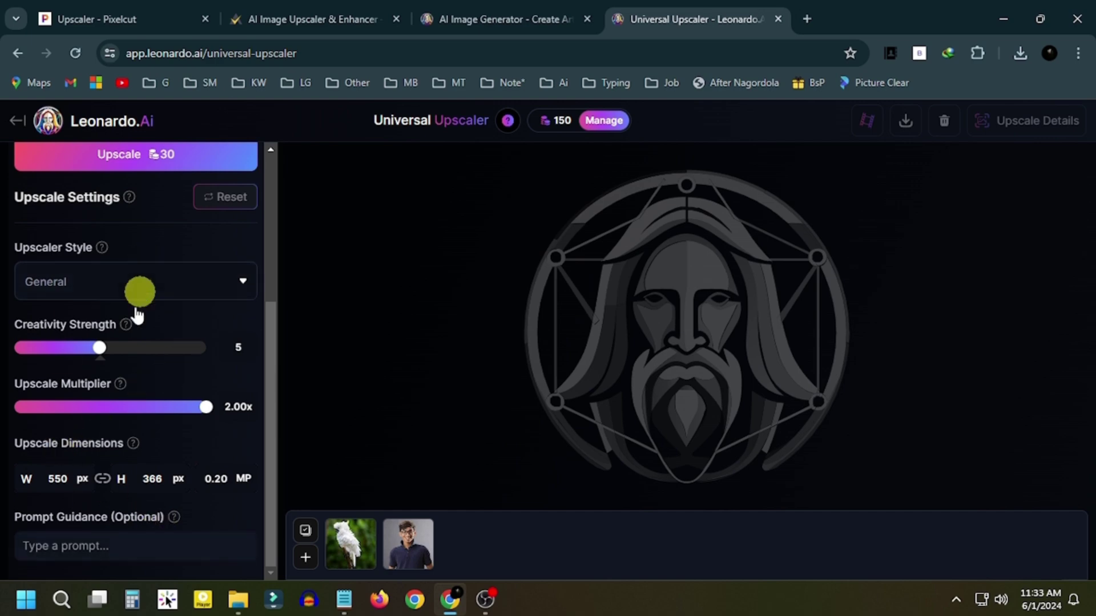
scroll(159, 355, "up", 4)
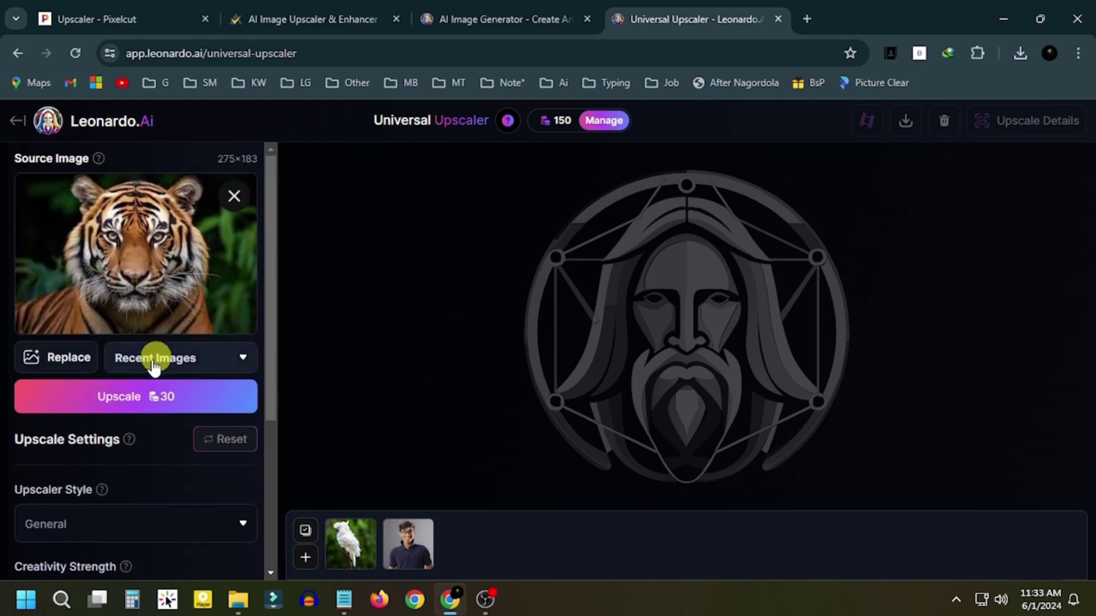
Upscale the tiger source image with the General style and compare the original and upscaled versions using the comparison divider.
left_click(131, 396)
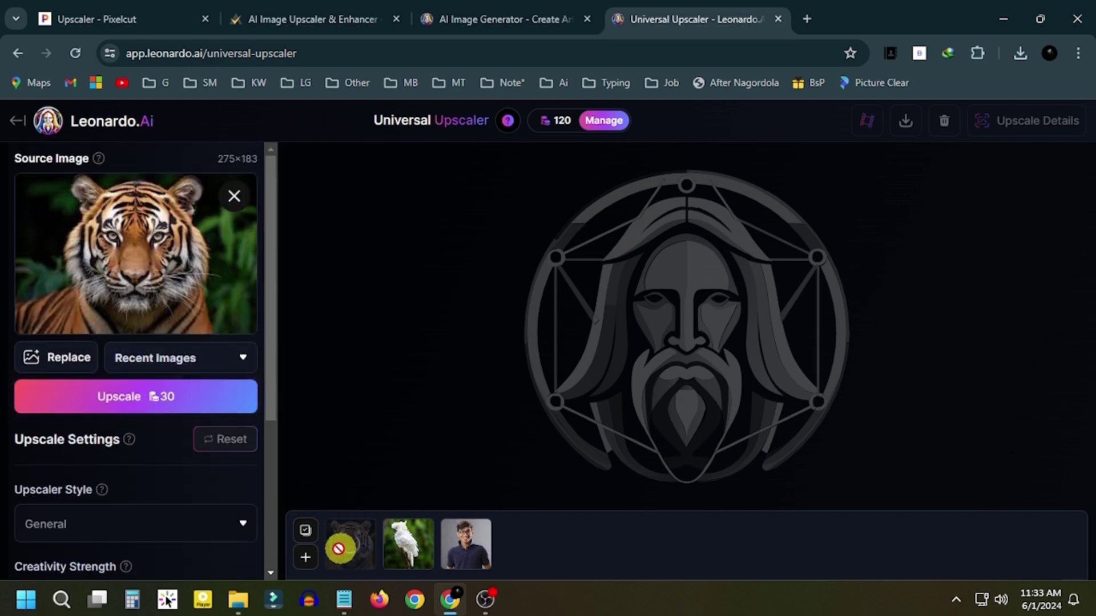
mouse_move(562, 119)
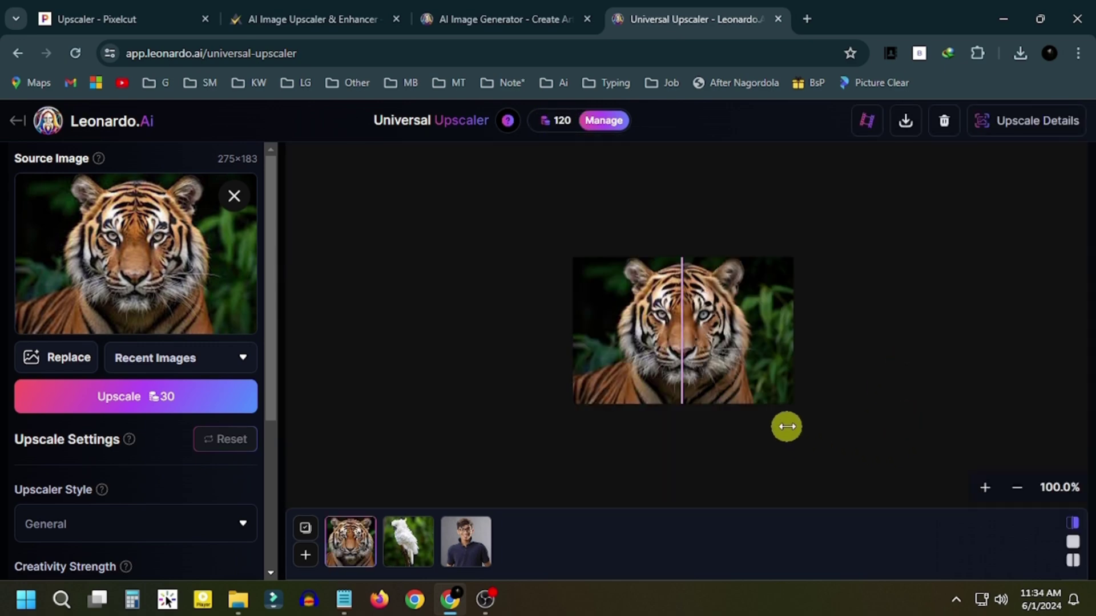
scroll(897, 425, "up", 5)
left_click_drag(577, 403, 970, 424)
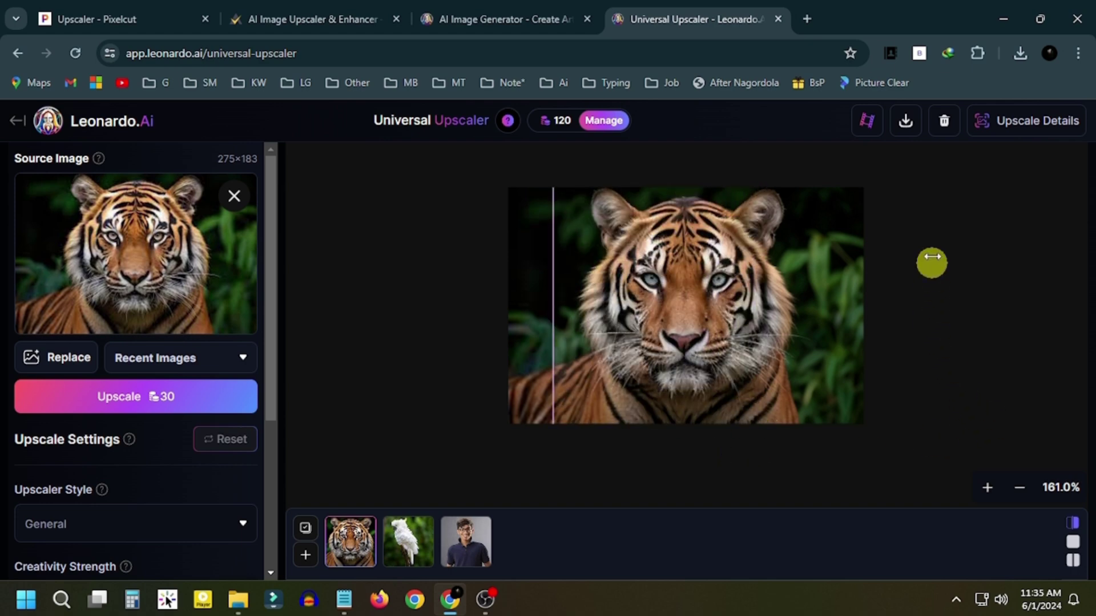
Download the upscaled tiger image and open the downloaded file to inspect its detail.
left_click(906, 123)
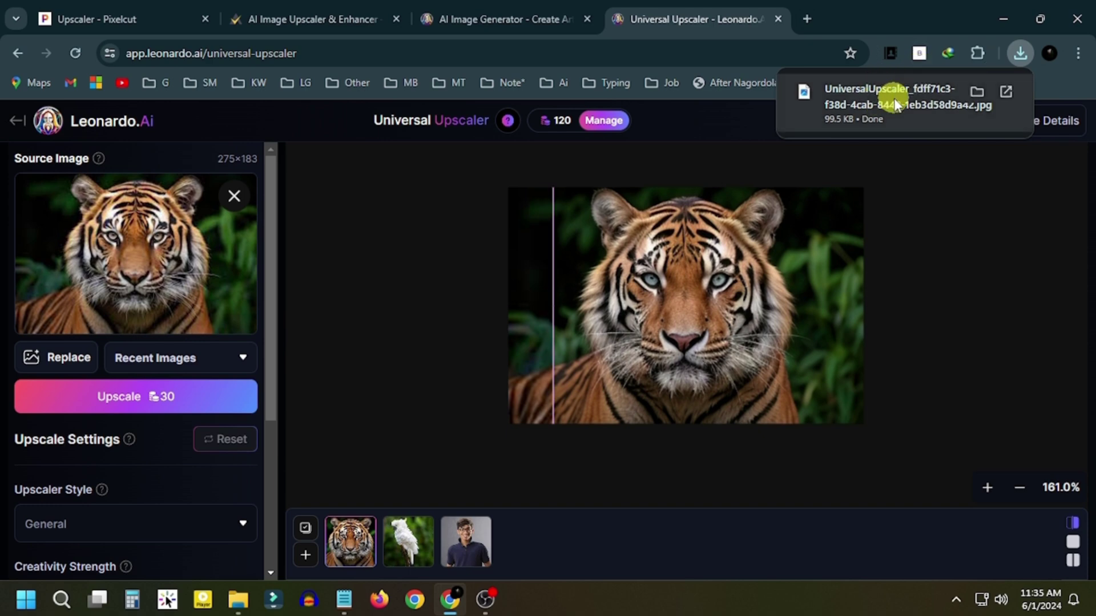
left_click(895, 104)
scroll(667, 301, "up", 2)
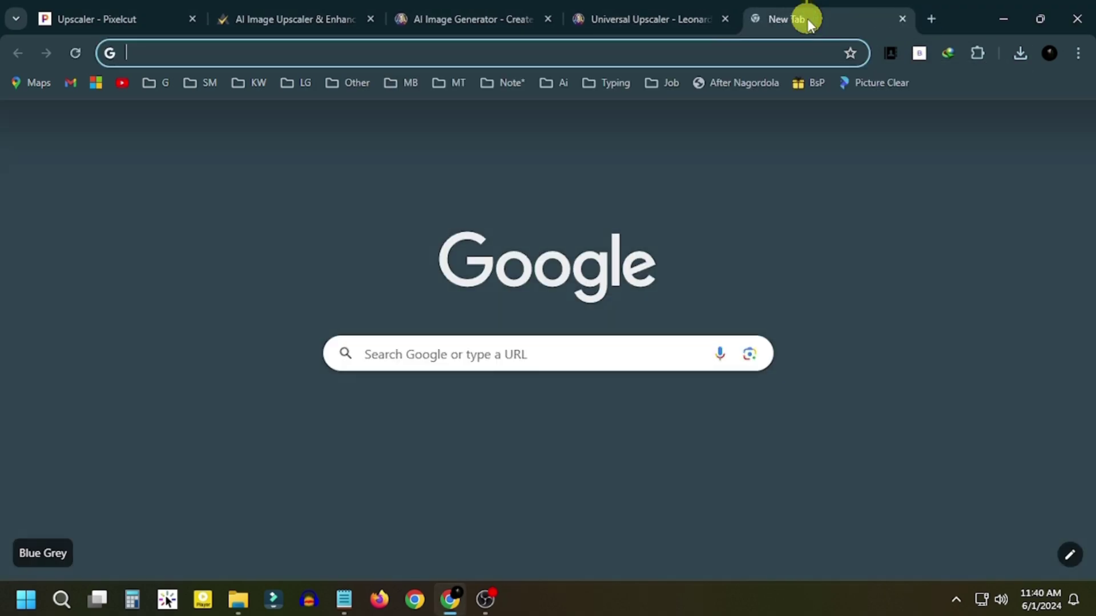
Load ai.nero.com in a new browser tab and open its online Image Upscaler tool.
type("ai.nero.com")
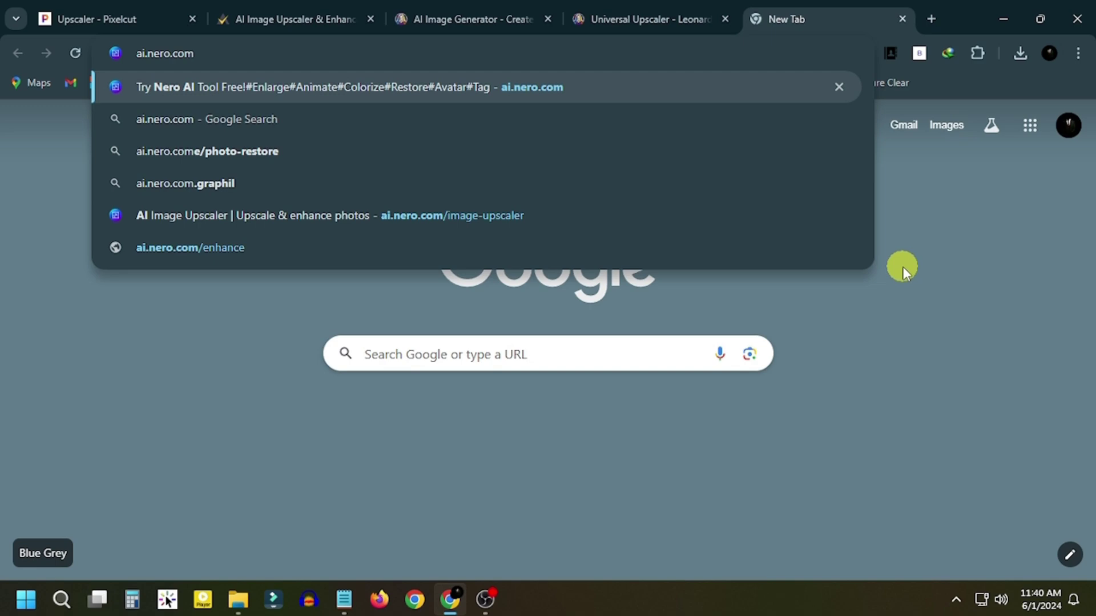
key("Return")
mouse_move(189, 129)
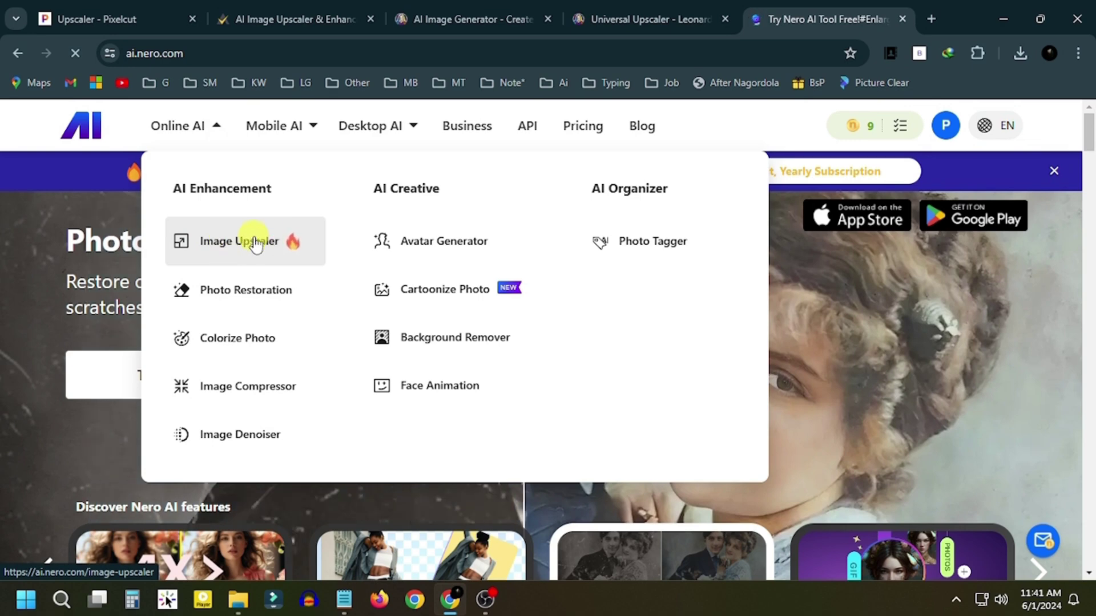
left_click(255, 242)
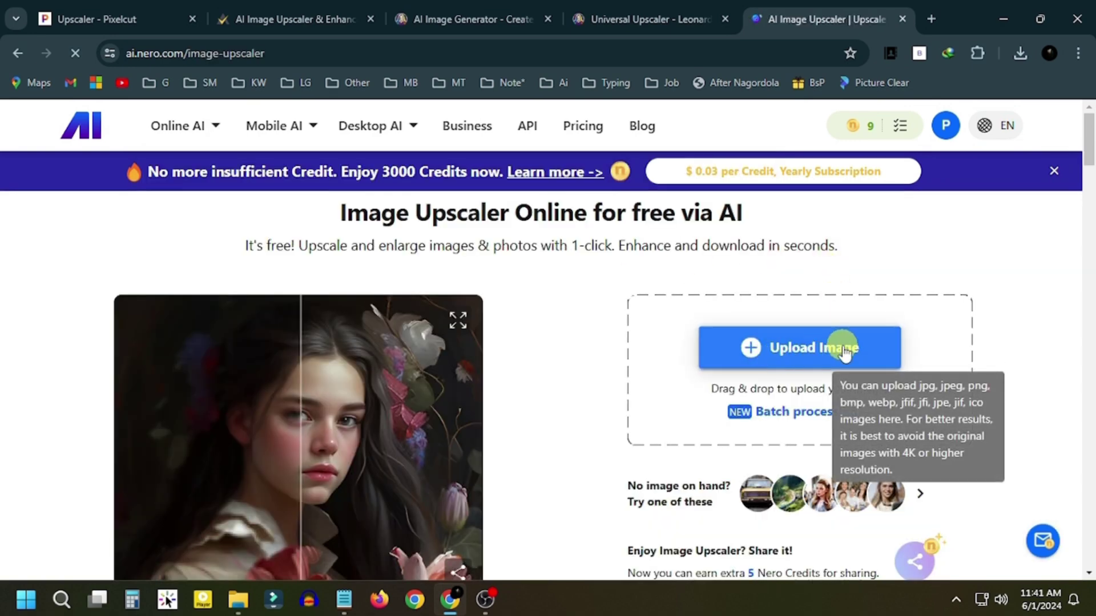
Upload download.jpg from the Downloads folder to the Nero AI image upscaler.
left_click(844, 354)
left_click(207, 236)
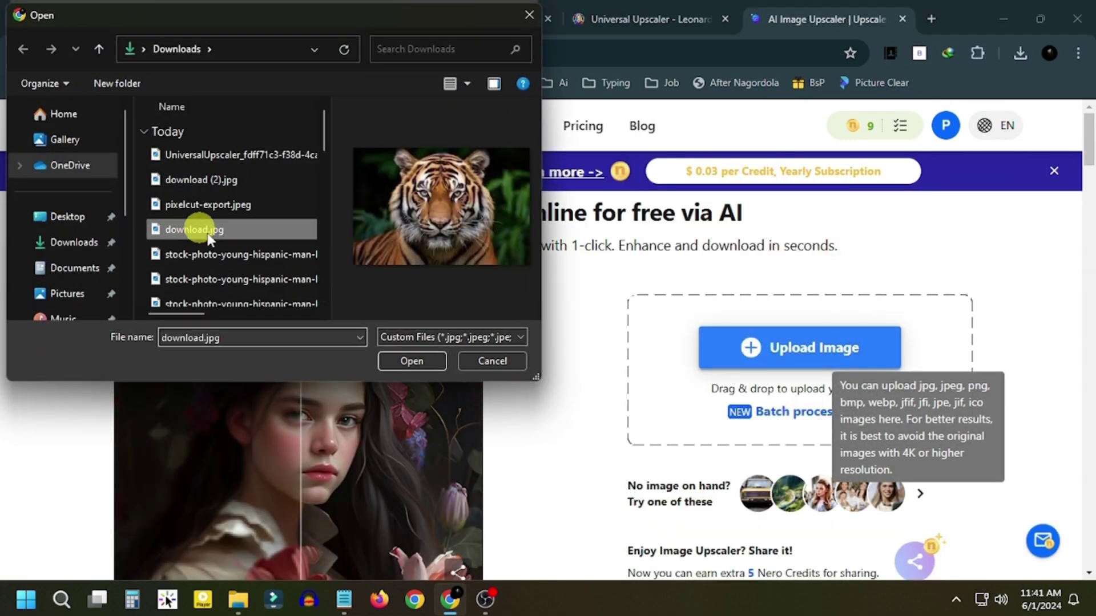
left_click(406, 358)
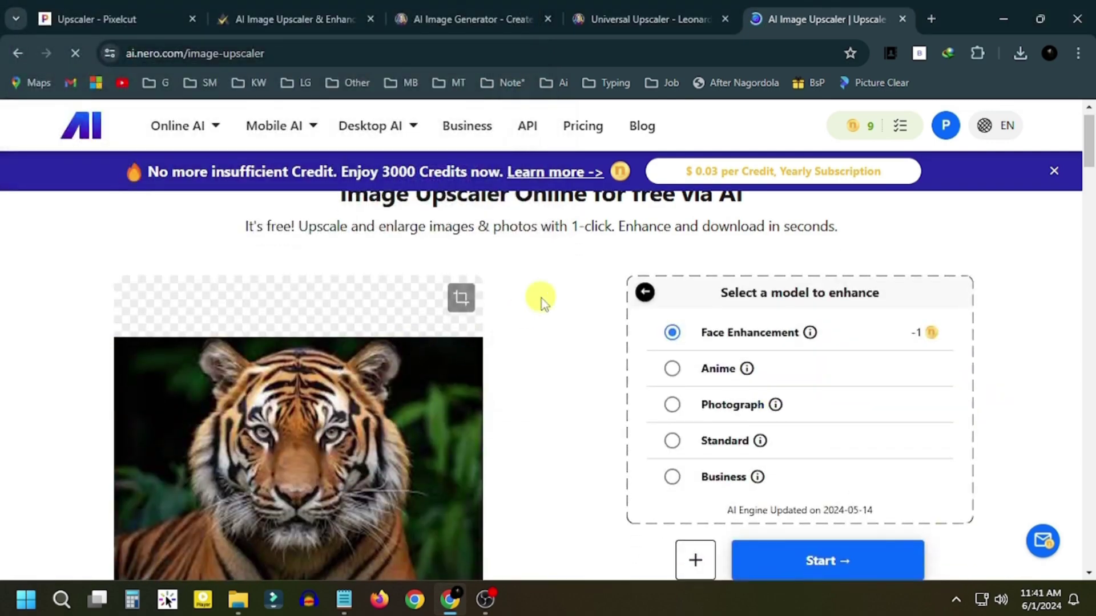
Run the upscale with the Face Enhancement model and compare the tiger's face before and after.
scroll(576, 265, "down", 5)
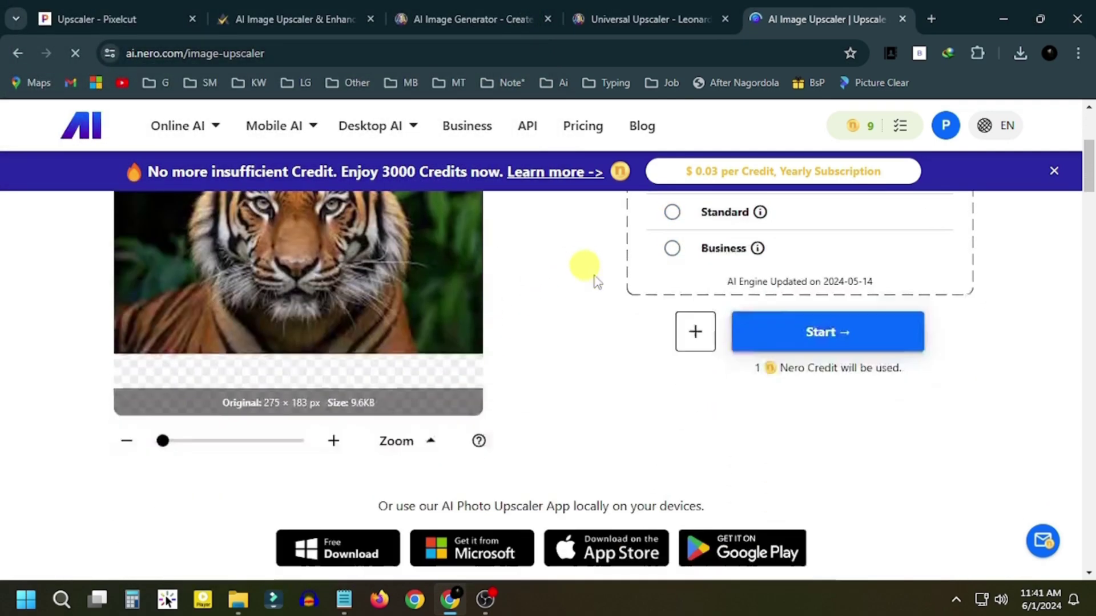
left_click(840, 313)
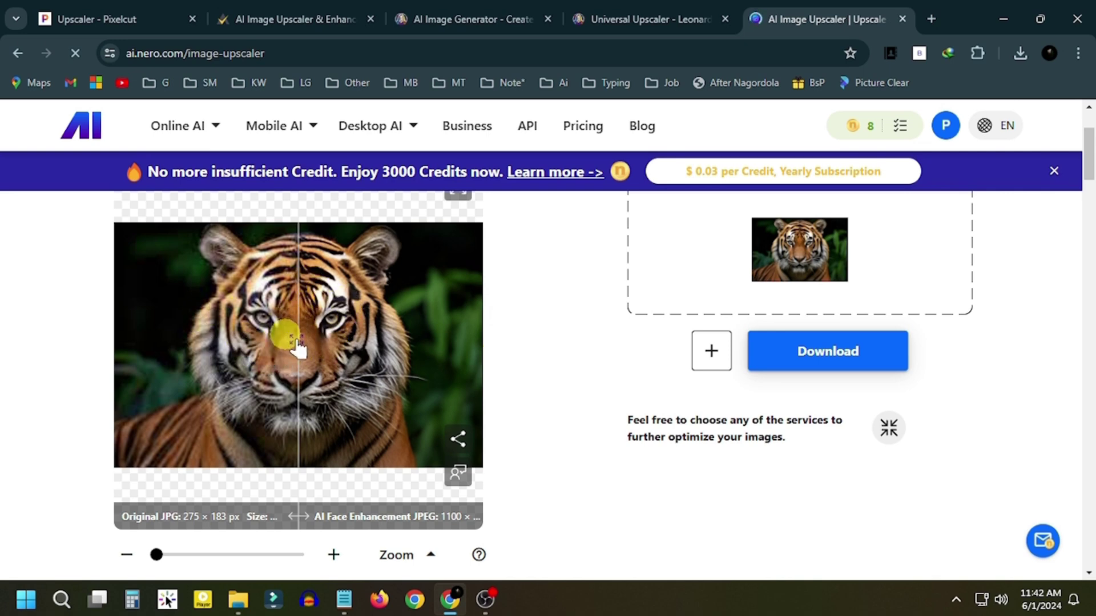
scroll(294, 331, "up", 3)
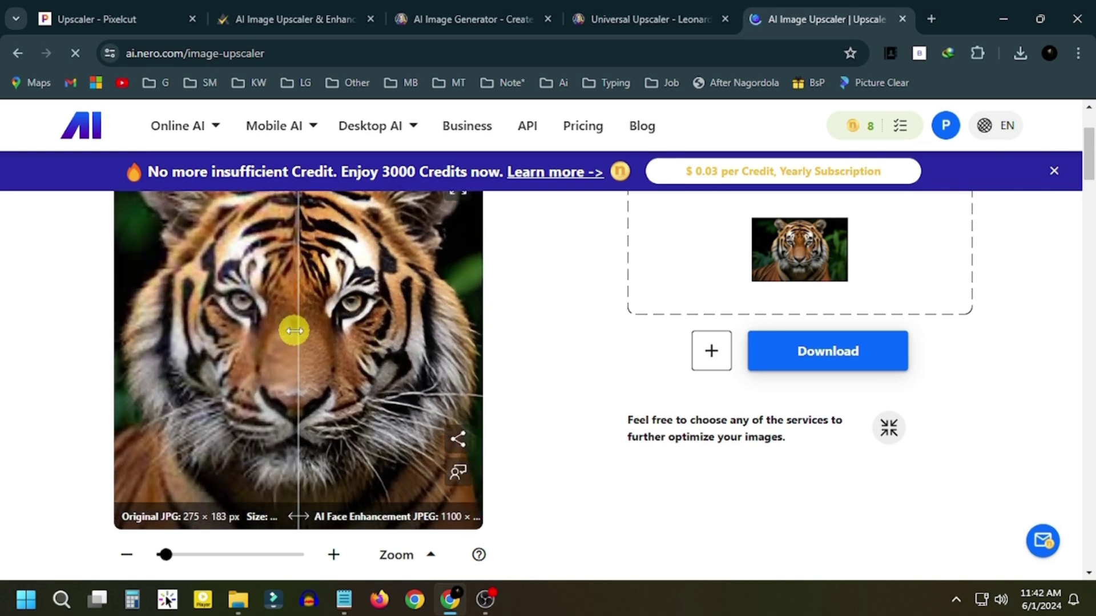
left_click_drag(294, 331, 291, 371)
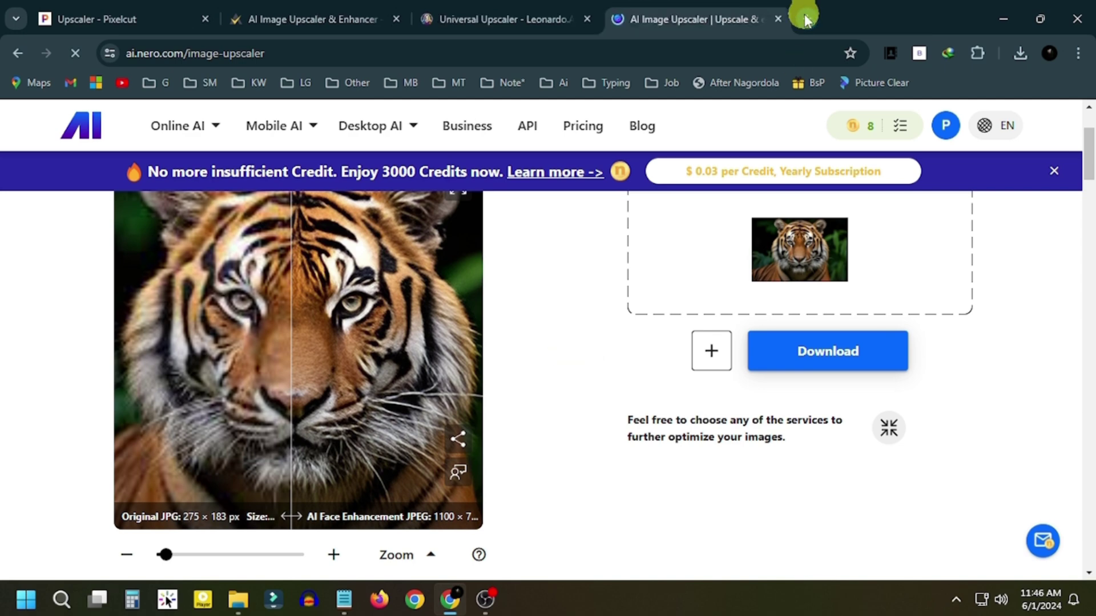
Open krea.ai in a new browser tab and log in to its Enhancer with the prefilled email address.
left_click(805, 16)
type("krea.ai")
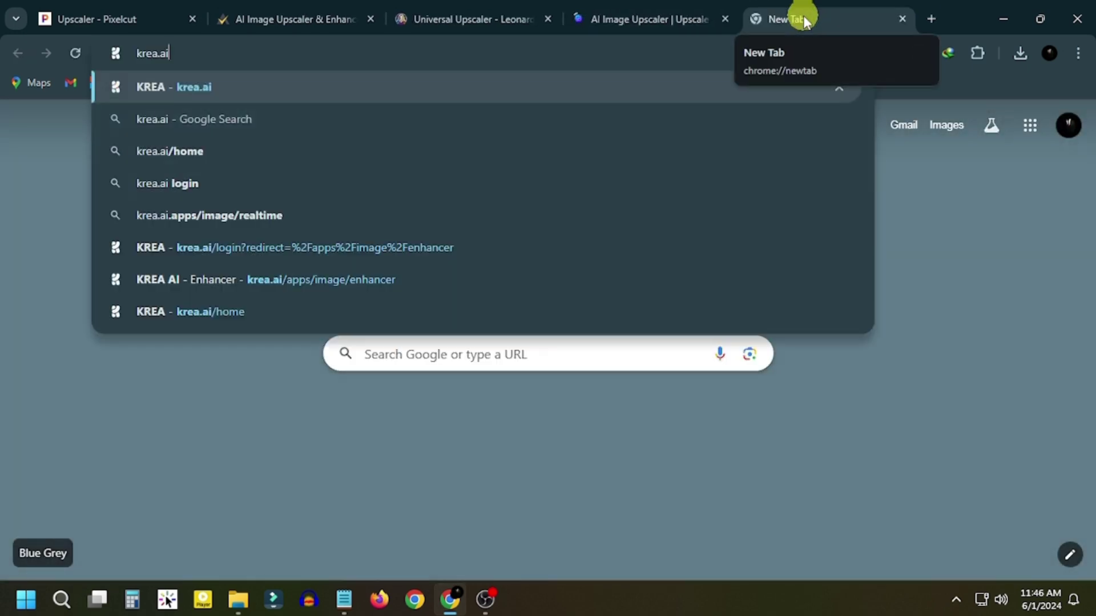
key("Return")
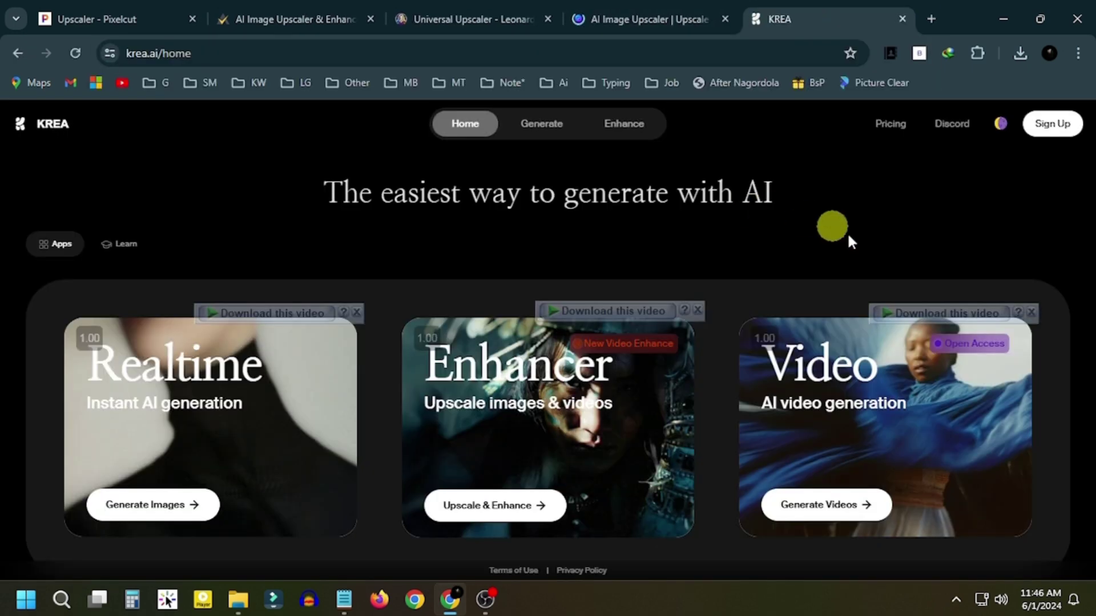
left_click(506, 507)
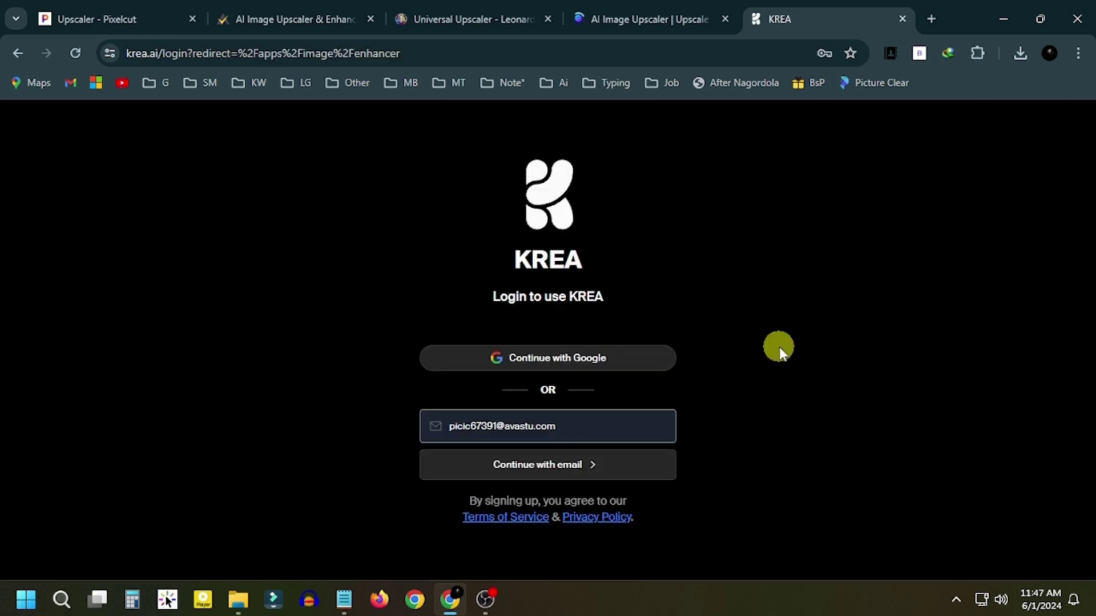
left_click(542, 467)
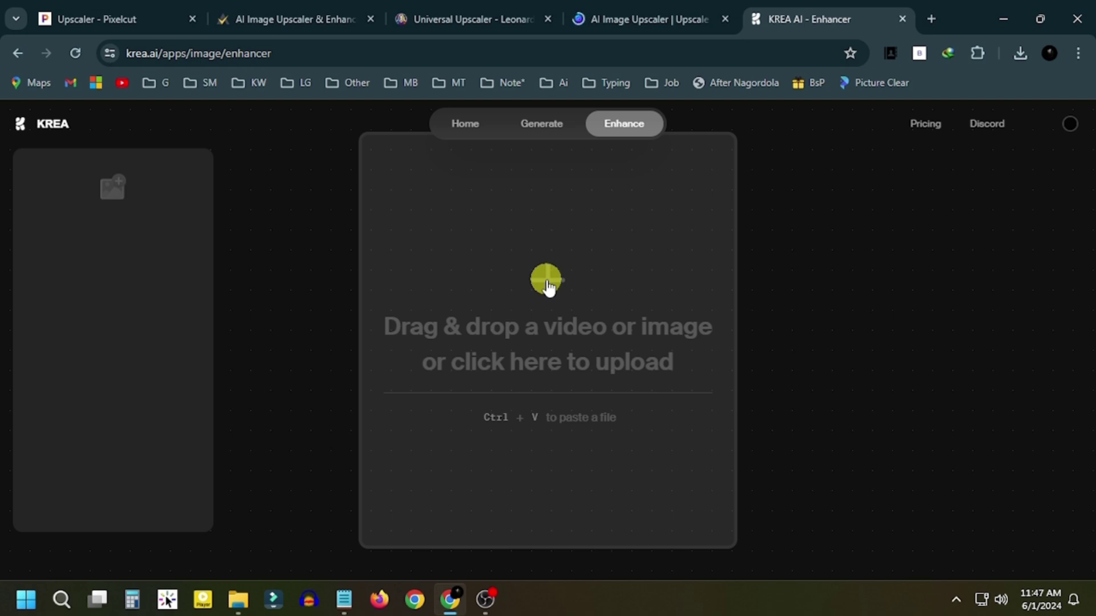
Upload download.jpg from the Downloads folder to the KREA Enhancer.
left_click(548, 285)
left_click(224, 230)
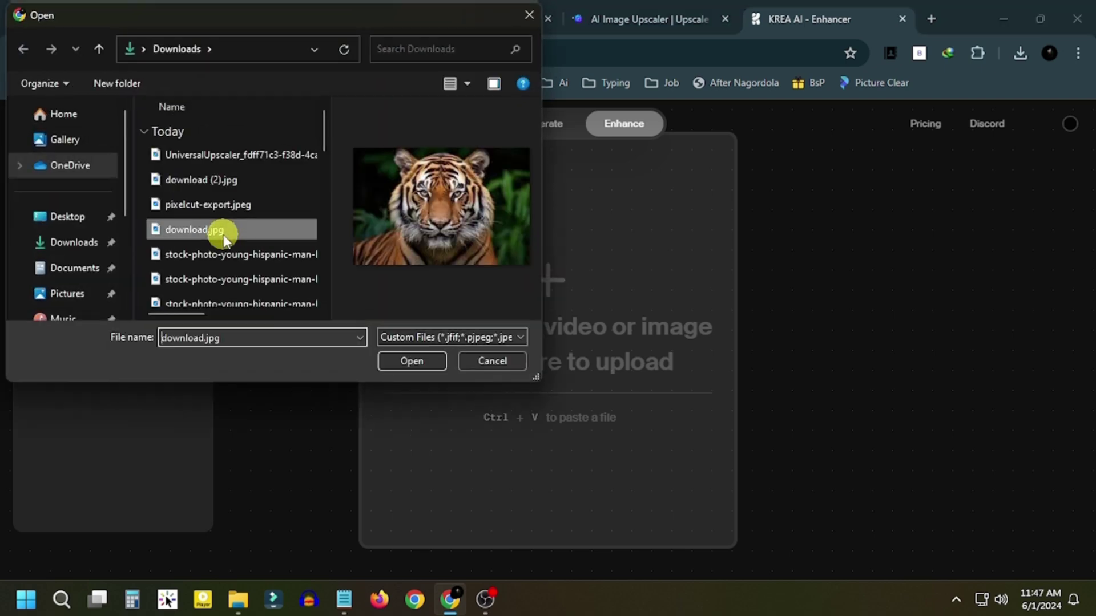
left_click(409, 360)
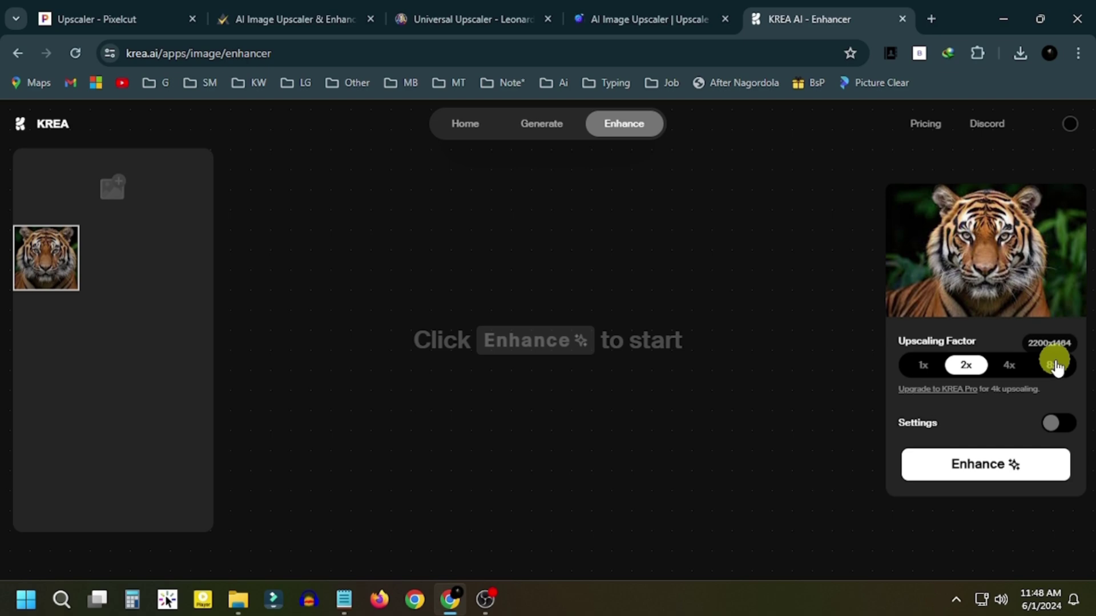
Enhance the tiger image with an 8x upscaling factor and compare the original with the enhanced version.
left_click(1054, 365)
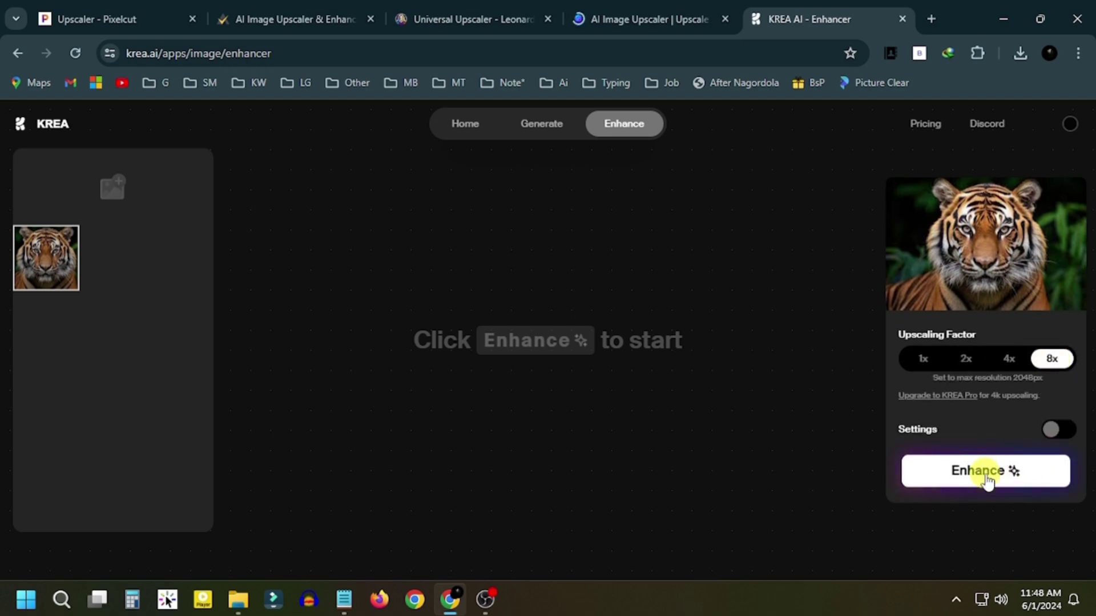
left_click(987, 480)
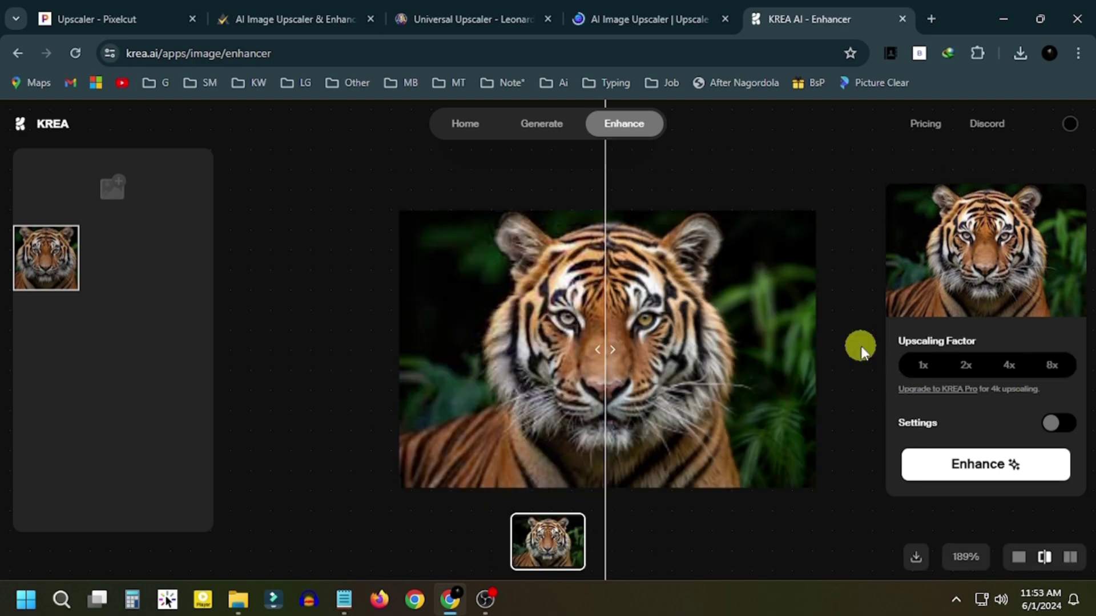
left_click_drag(606, 379, 464, 409)
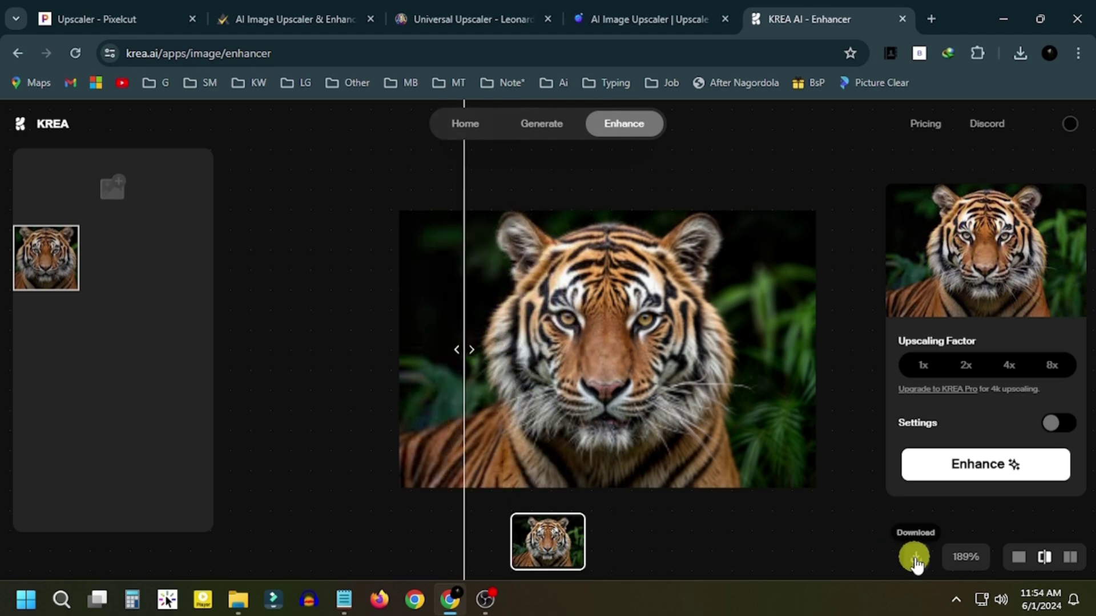
Download the enhanced tiger image and inspect download-enhanced.png at different zoom levels in the photo viewer, closing it when done.
left_click(914, 559)
left_click(857, 126)
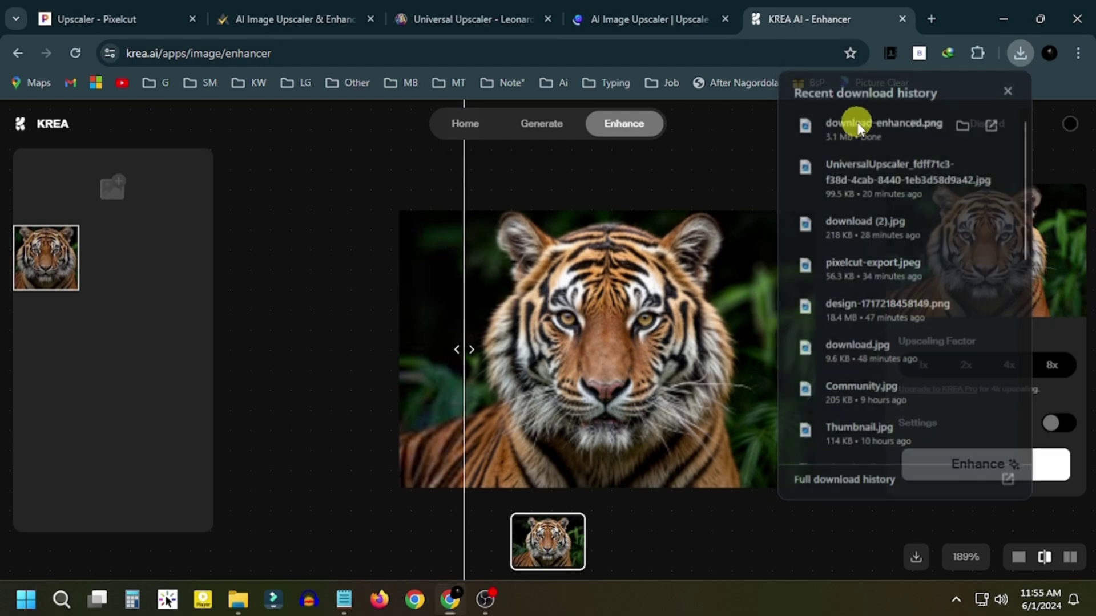
scroll(658, 254, "up", 5)
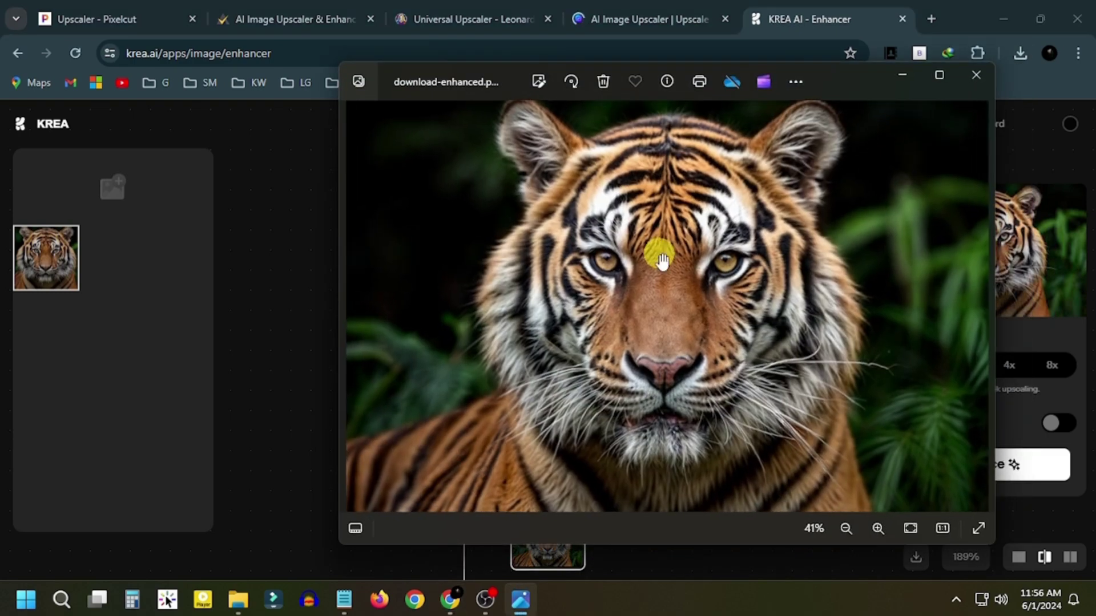
scroll(661, 260, "down", 2)
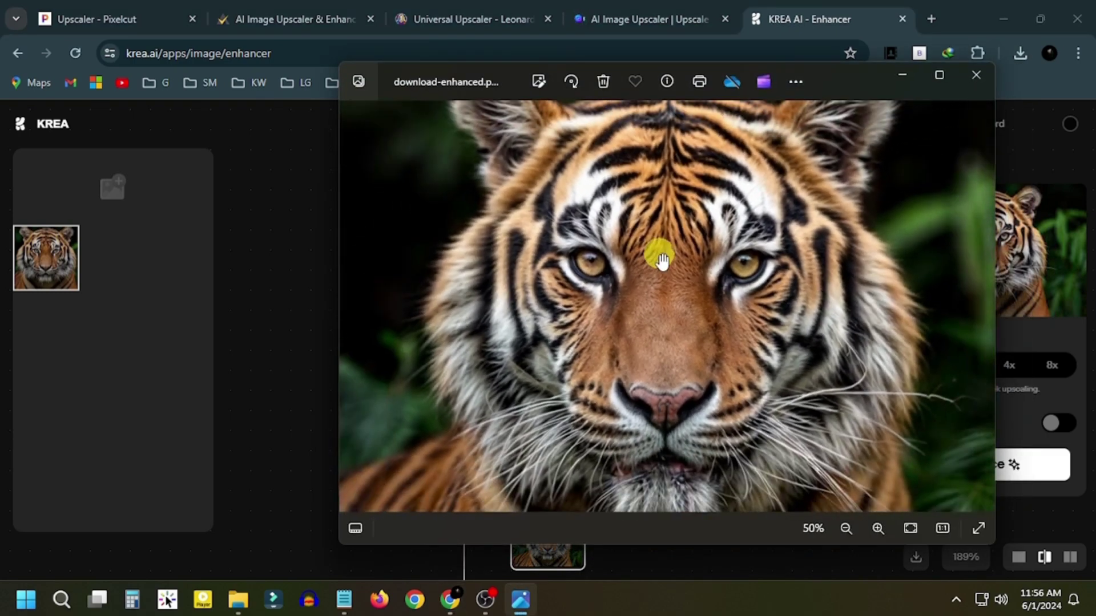
scroll(661, 259, "up", 1)
scroll(660, 260, "down", 3)
scroll(656, 254, "down", 2)
key("alt+F4")
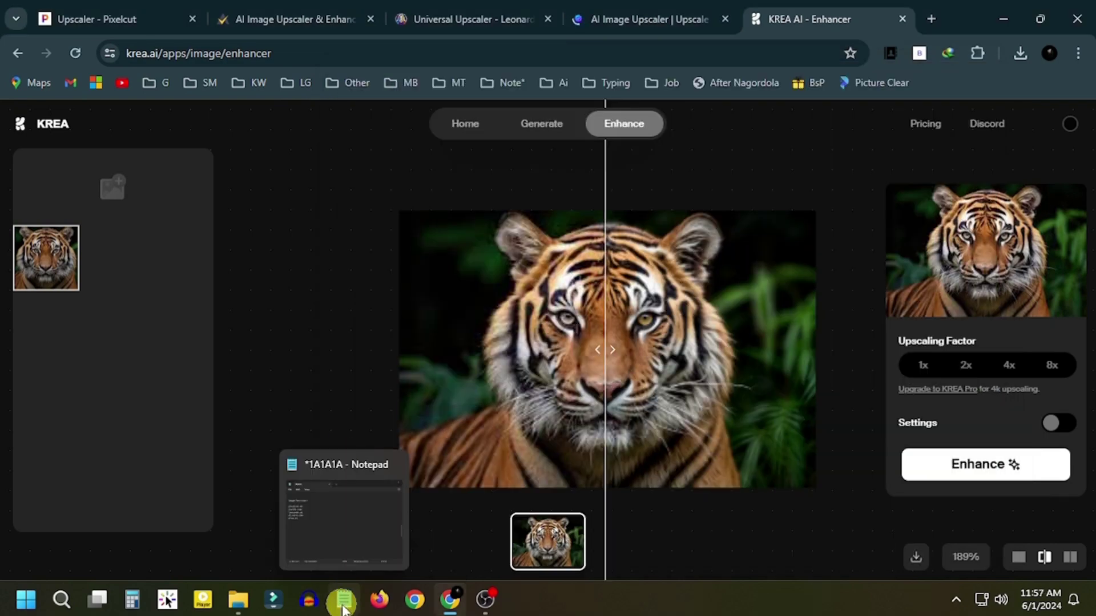
Switch to the open Notepad file 1A1A1A.
left_click(343, 606)
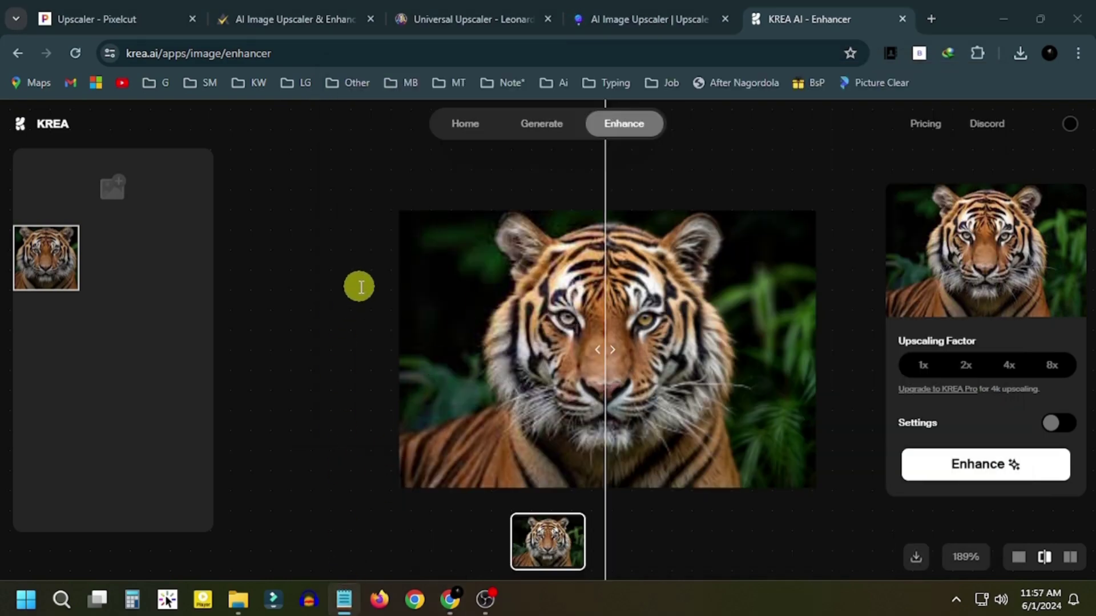